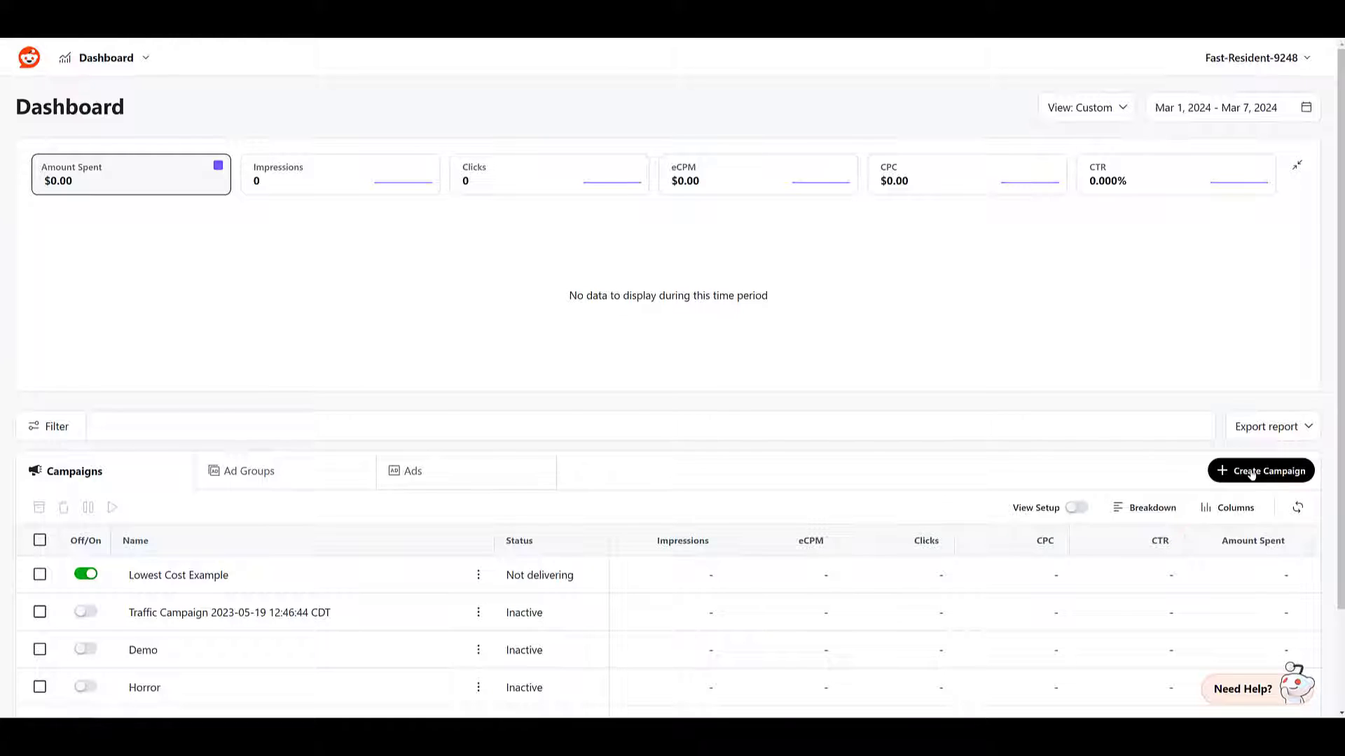
Create an Advanced Create campaign called 'Free-Form Demo' and choose the Traffic objective.
{"action": "left_click", "coordinate": [1252, 473]}
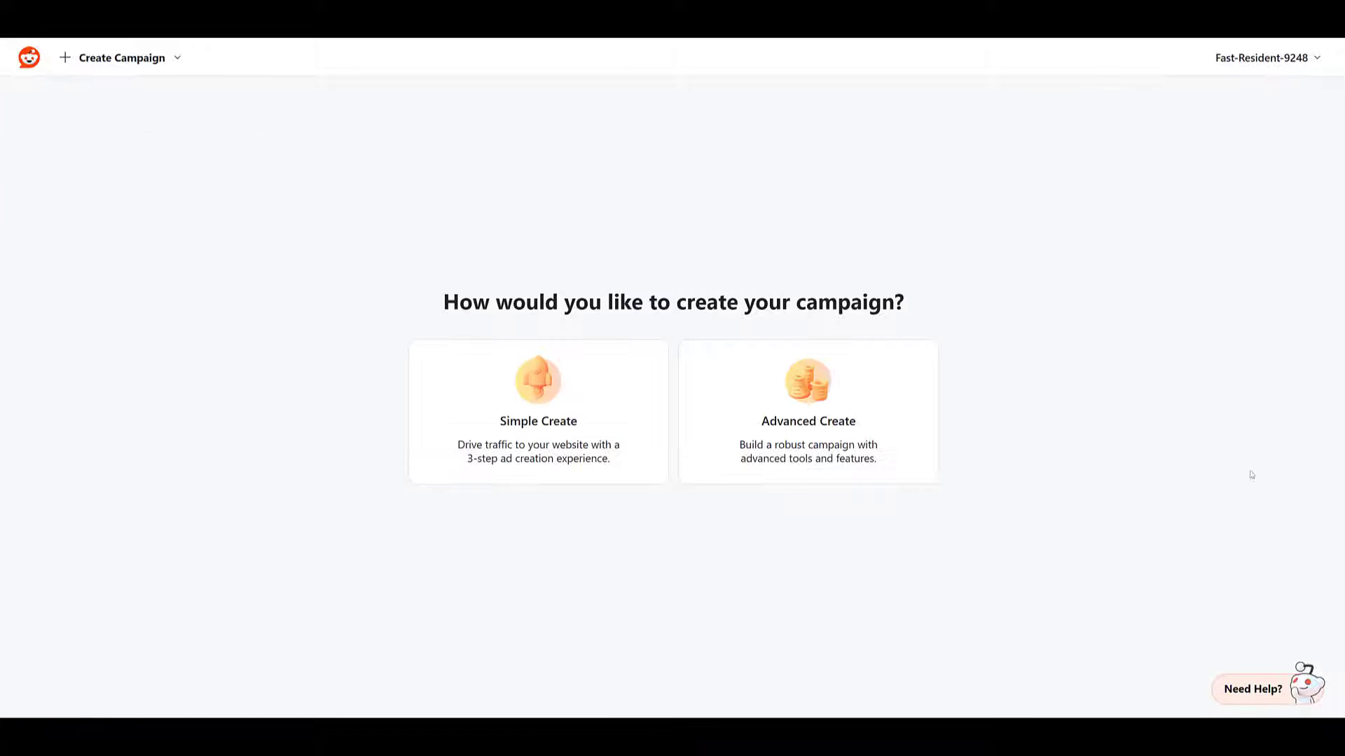
{"action": "left_click", "coordinate": [904, 417]}
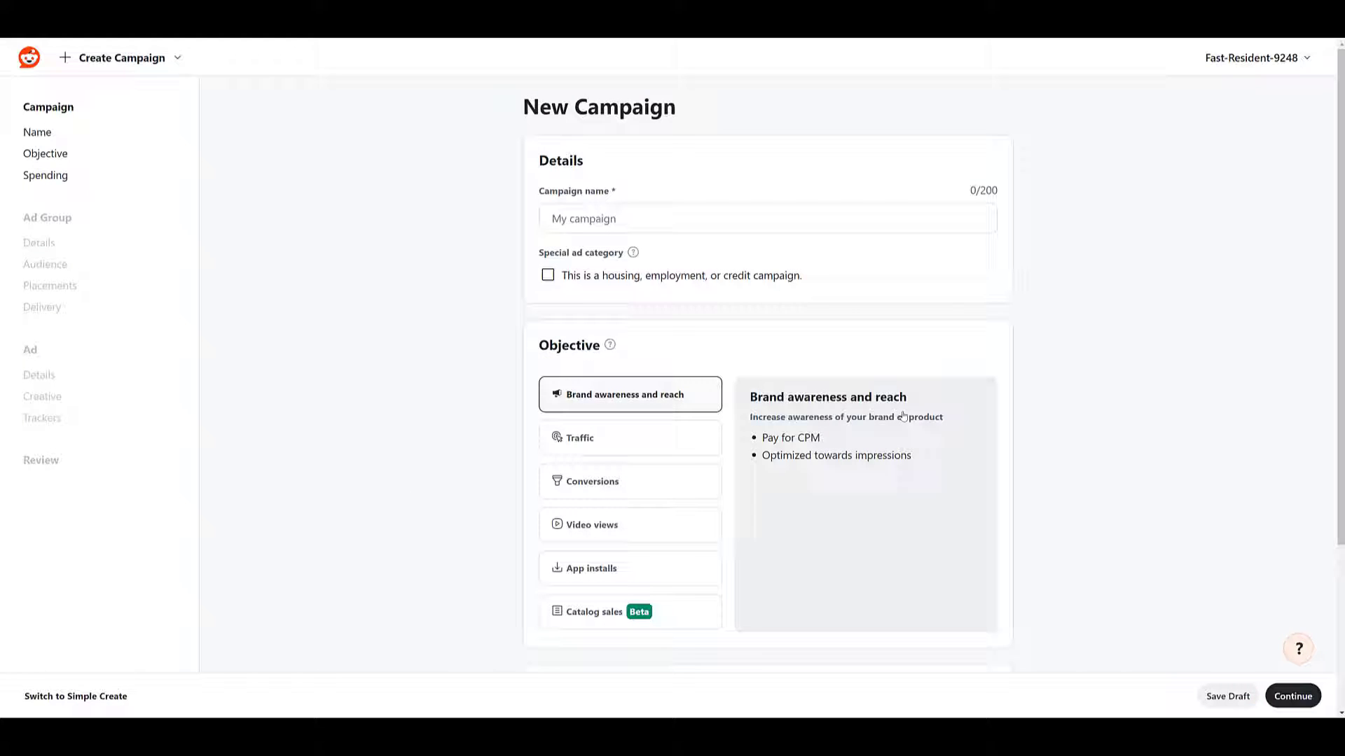
{"action": "left_click", "coordinate": [712, 223]}
{"action": "type", "text": "Free-Form Demo"}
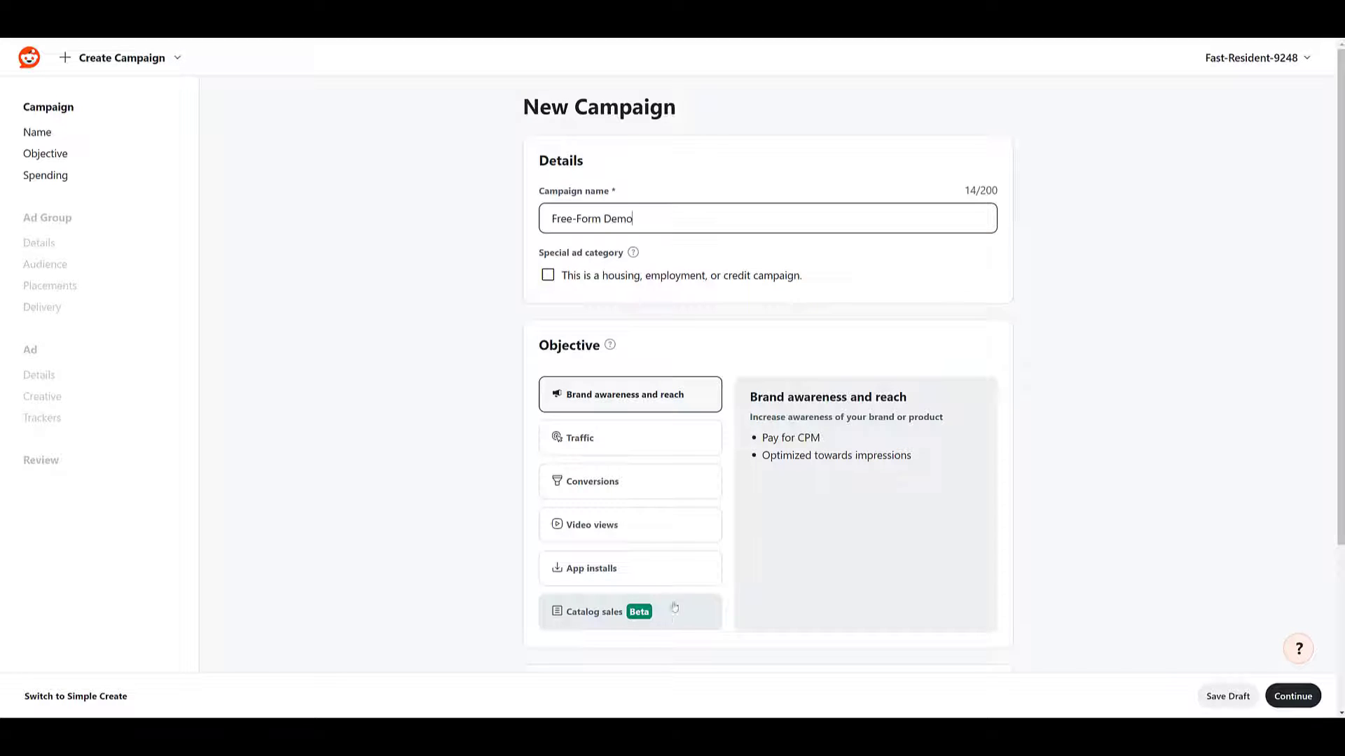
{"action": "left_click", "coordinate": [656, 434]}
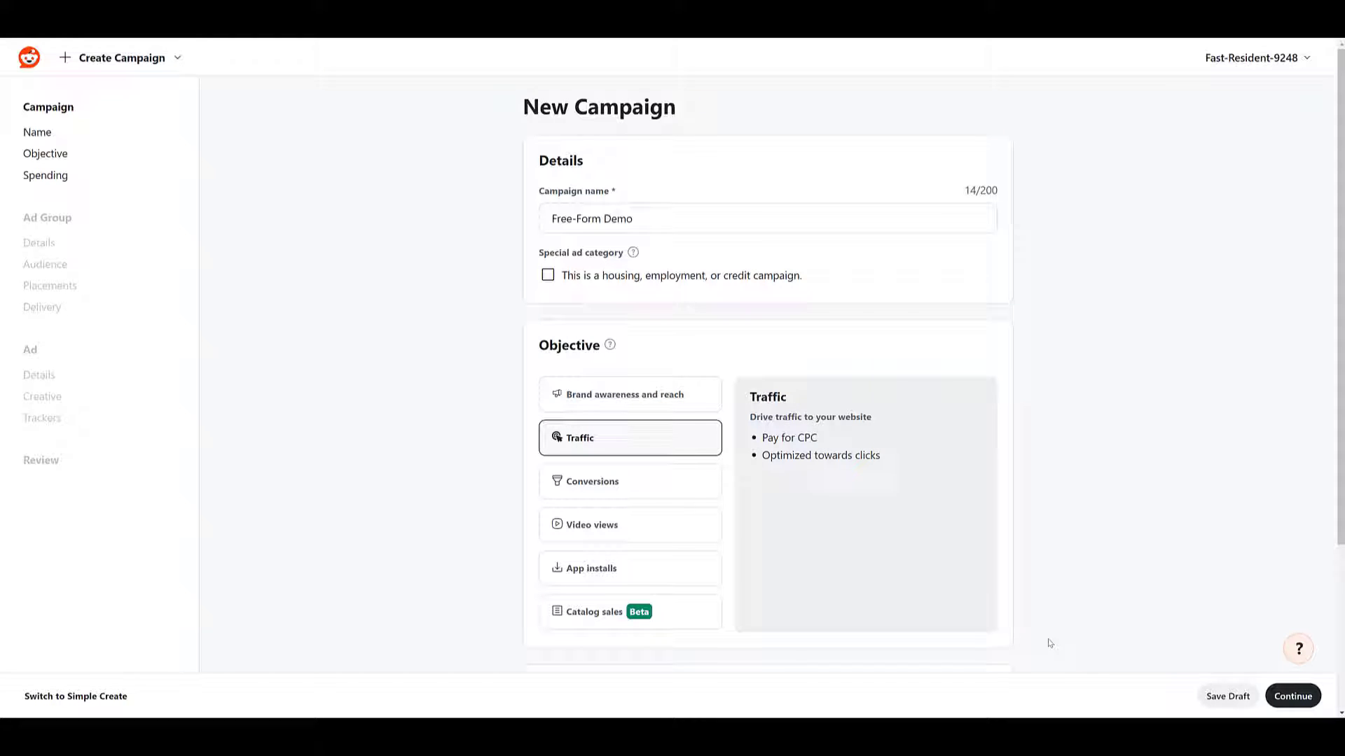
Go on to the ad group and review its defaults: $50.00 daily budget, $1.00 cost cap, Mar 15, 2024 start.
{"action": "left_click", "coordinate": [1291, 701]}
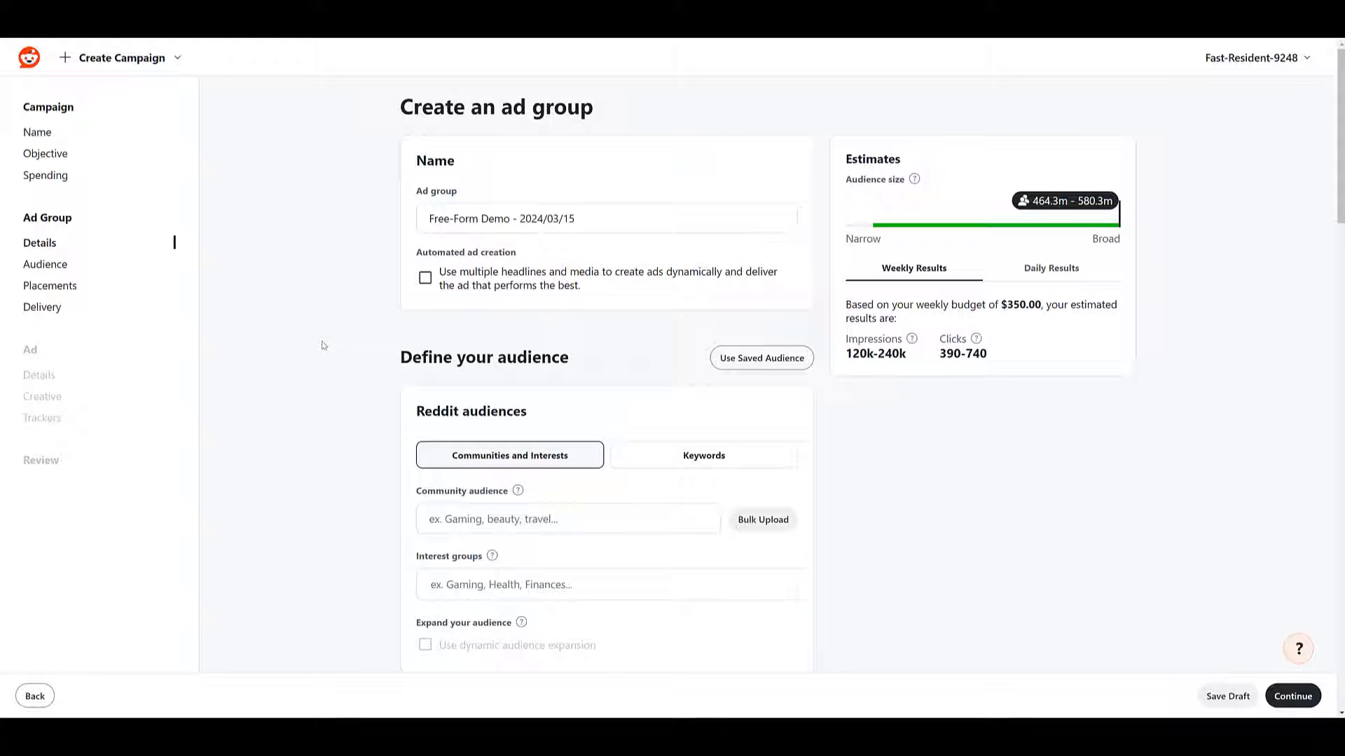
{"action": "scroll", "coordinate": [323, 345], "scroll_direction": "down", "scroll_amount": 2}
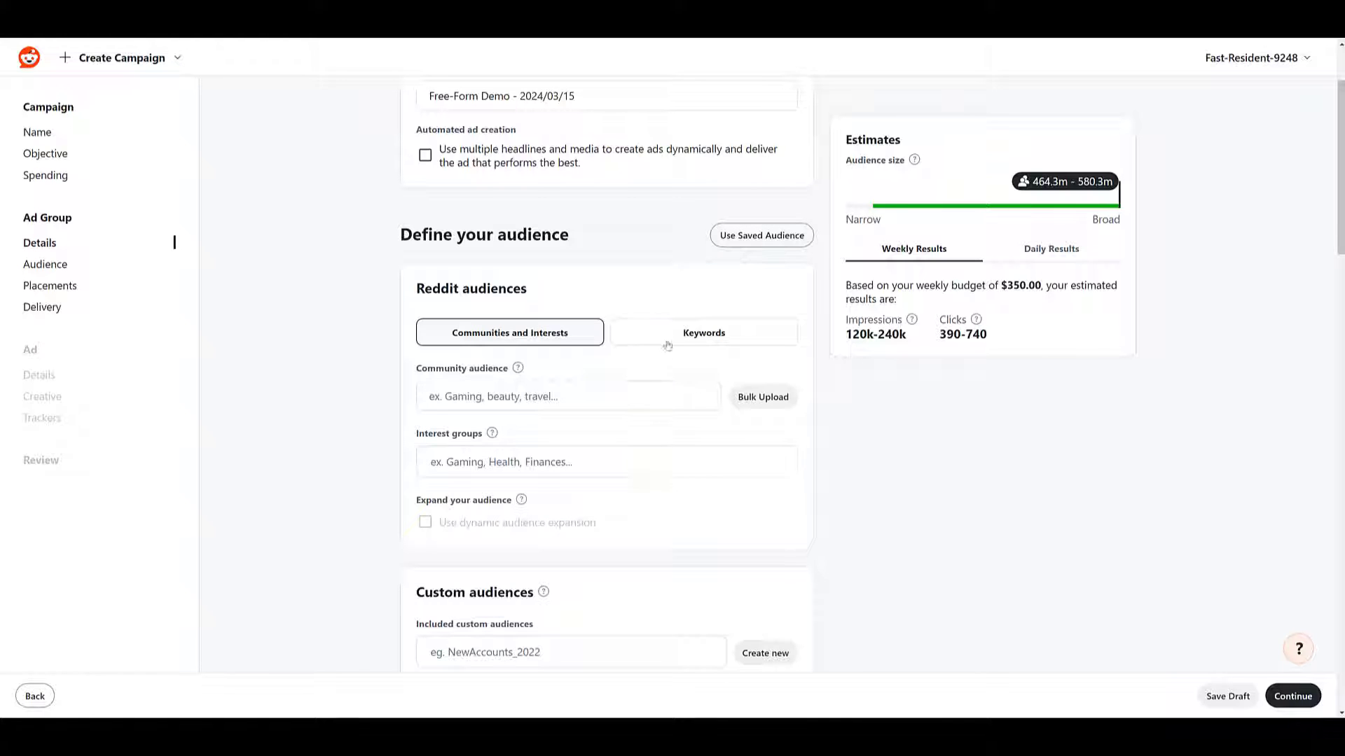
{"action": "scroll", "coordinate": [673, 336], "scroll_direction": "down", "scroll_amount": 2}
{"action": "scroll", "coordinate": [673, 338], "scroll_direction": "down", "scroll_amount": 2}
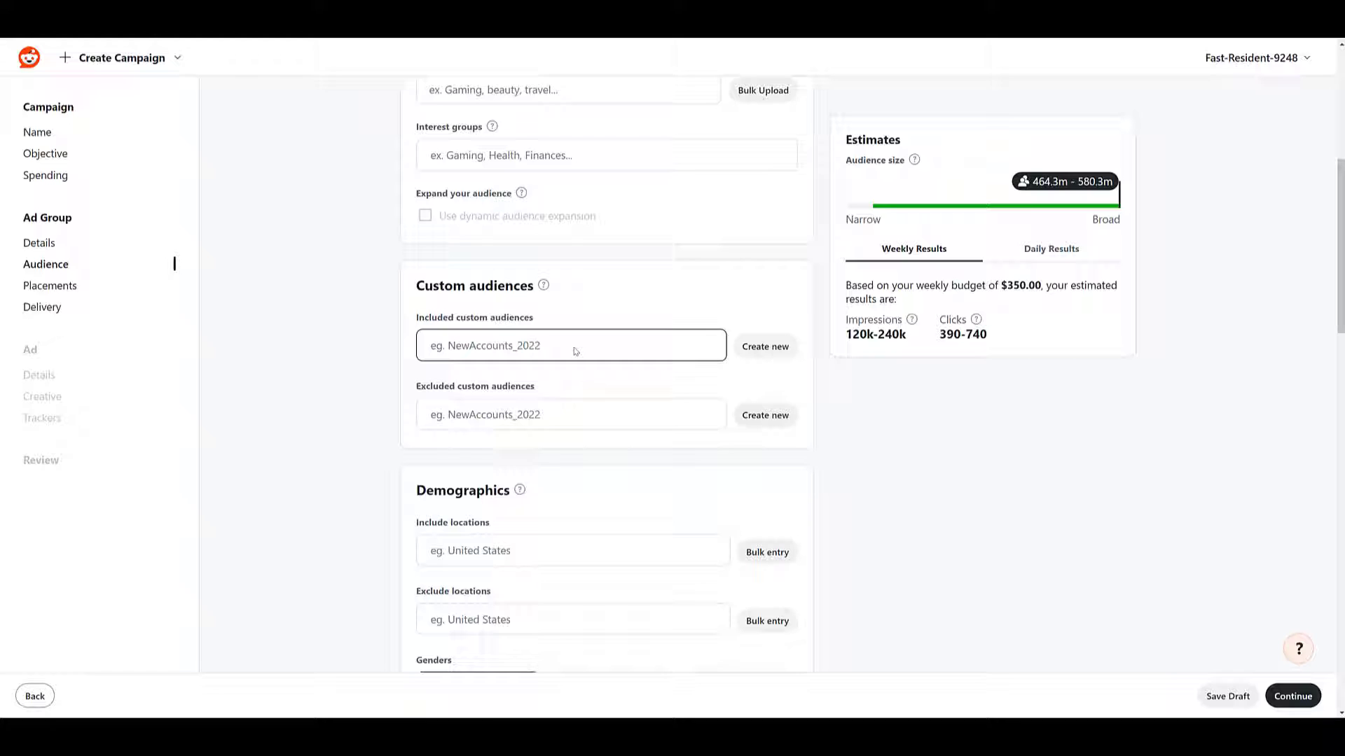
{"action": "scroll", "coordinate": [571, 285], "scroll_direction": "down", "scroll_amount": 6}
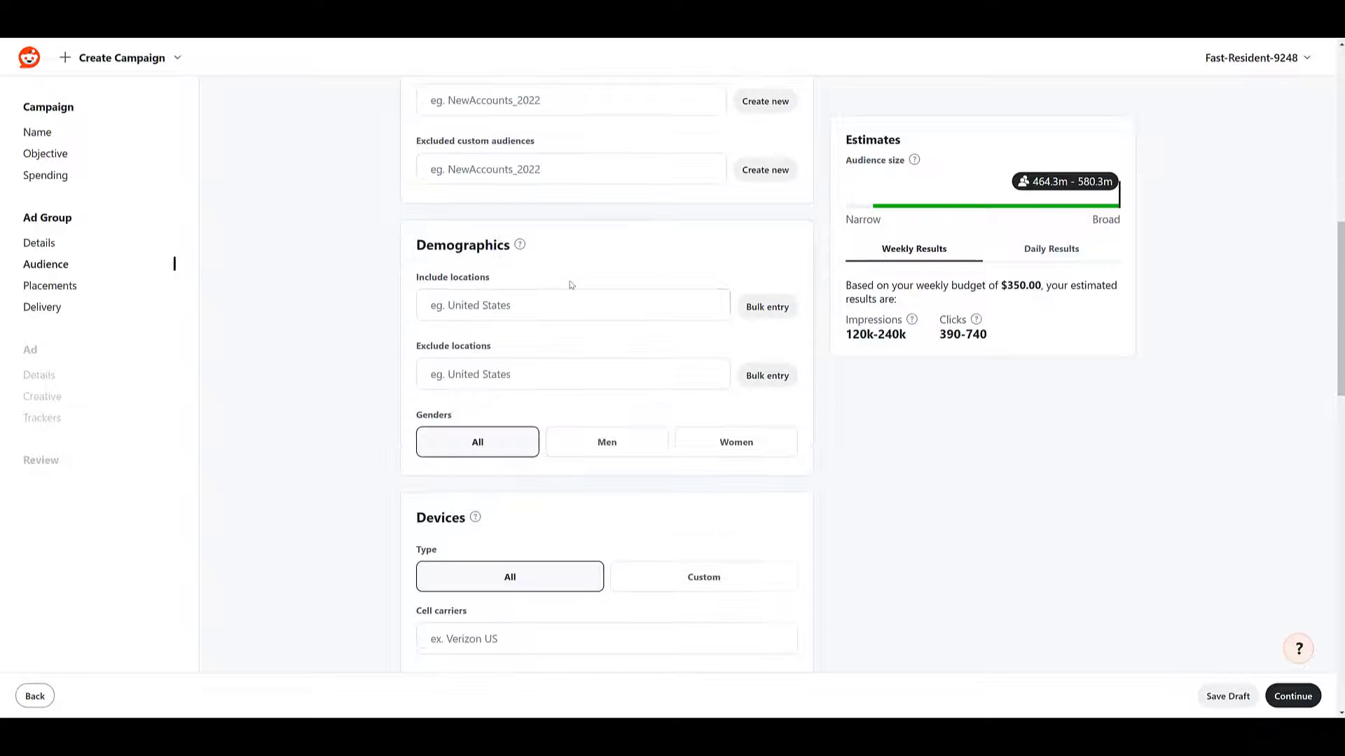
{"action": "scroll", "coordinate": [570, 285], "scroll_direction": "down", "scroll_amount": 10}
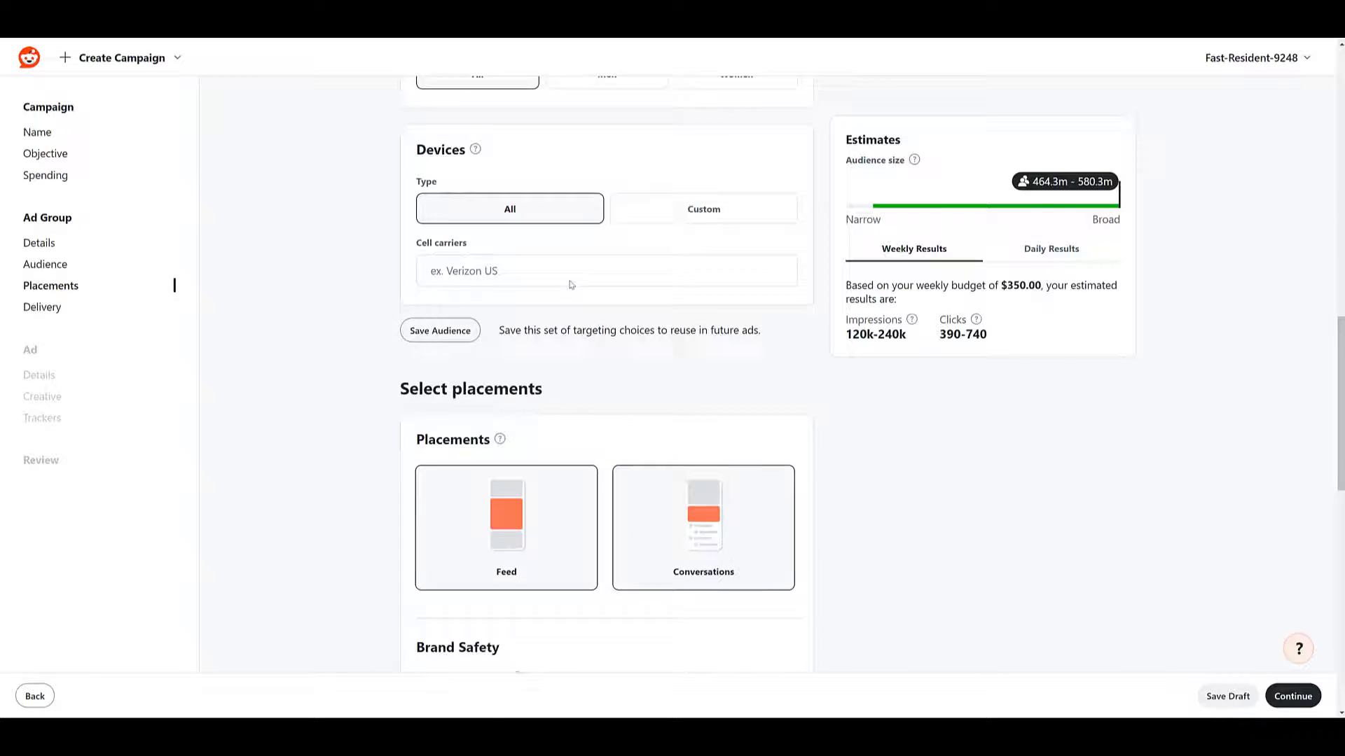
{"action": "scroll", "coordinate": [559, 331], "scroll_direction": "down", "scroll_amount": 4}
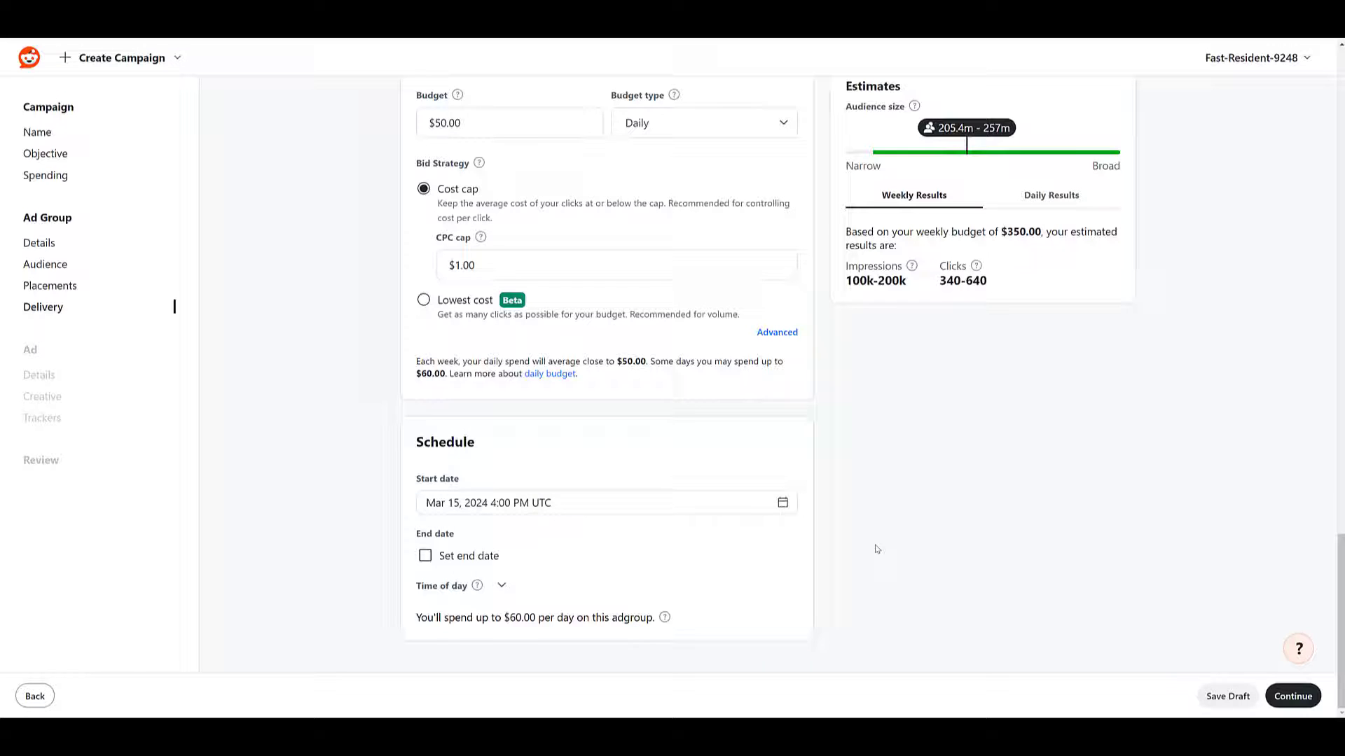
Name the ad 'Free-Form', make it a free-form post, and paste the catchy-headlines headline.
{"action": "left_click", "coordinate": [1291, 697]}
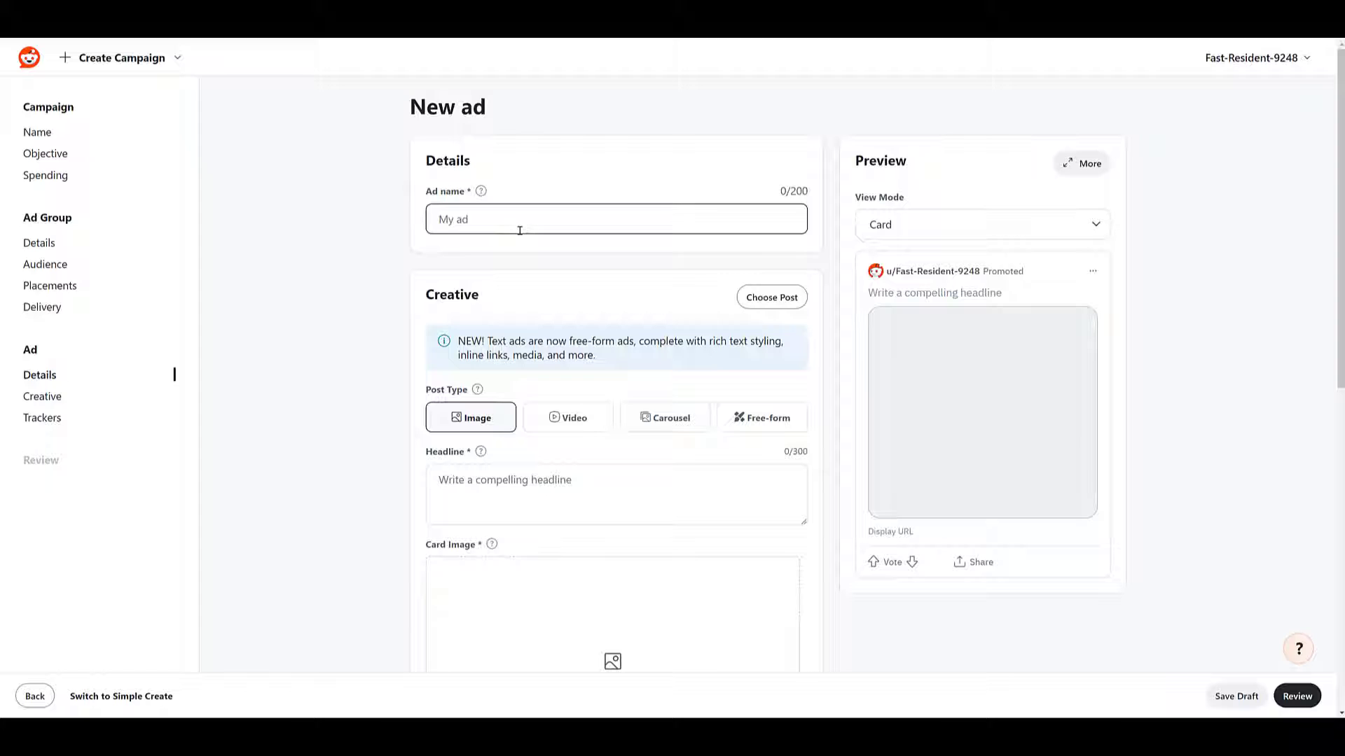
{"action": "left_click", "coordinate": [536, 226]}
{"action": "left_click", "coordinate": [518, 254]}
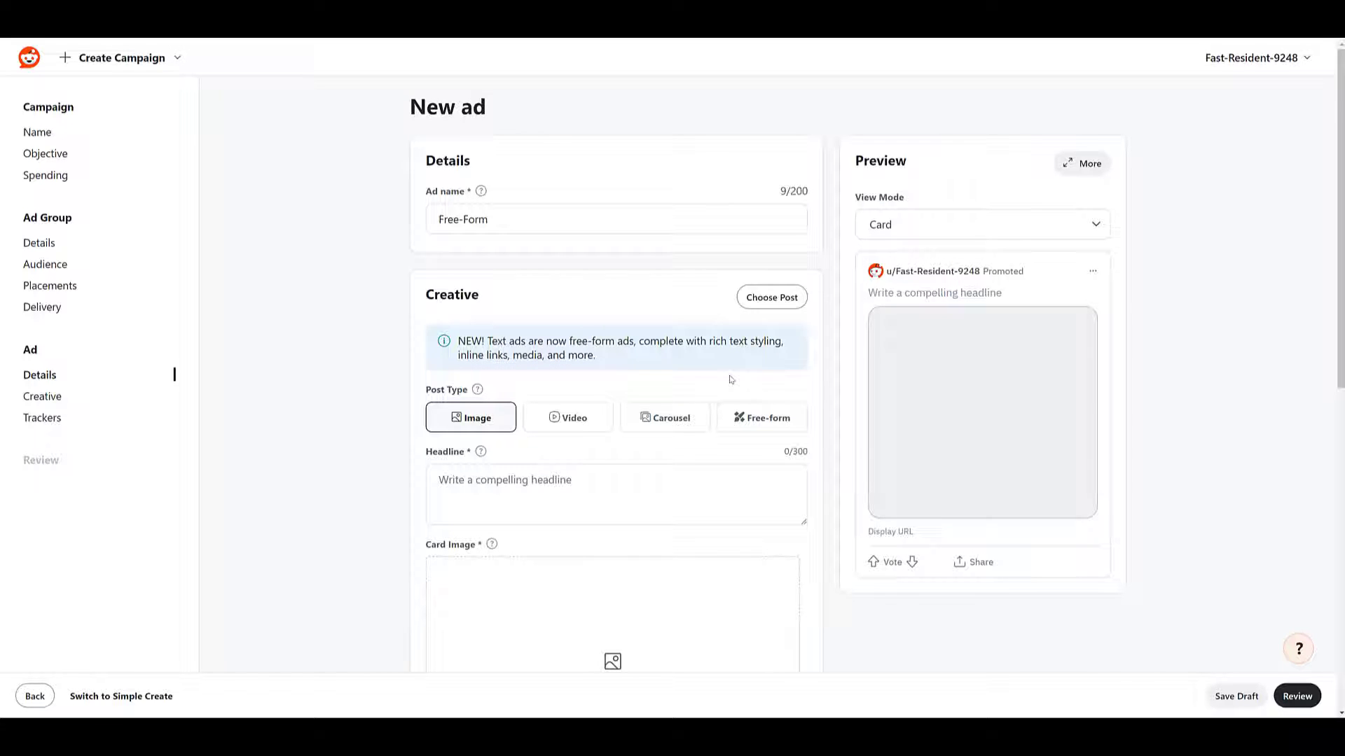
{"action": "left_click", "coordinate": [751, 420]}
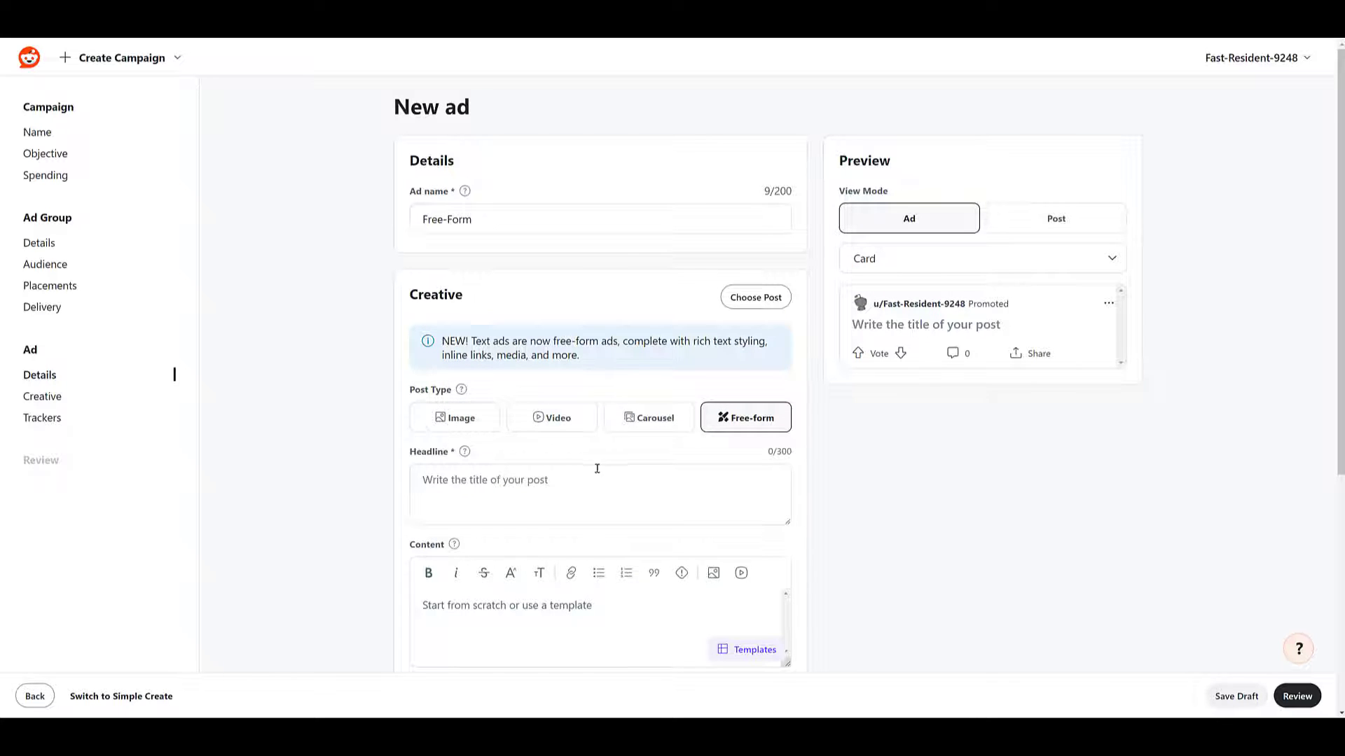
{"action": "left_click", "coordinate": [532, 486]}
{"action": "type", "text": "Here is where you can use 300 characters for a very catchy headline. Test some different ones out."}
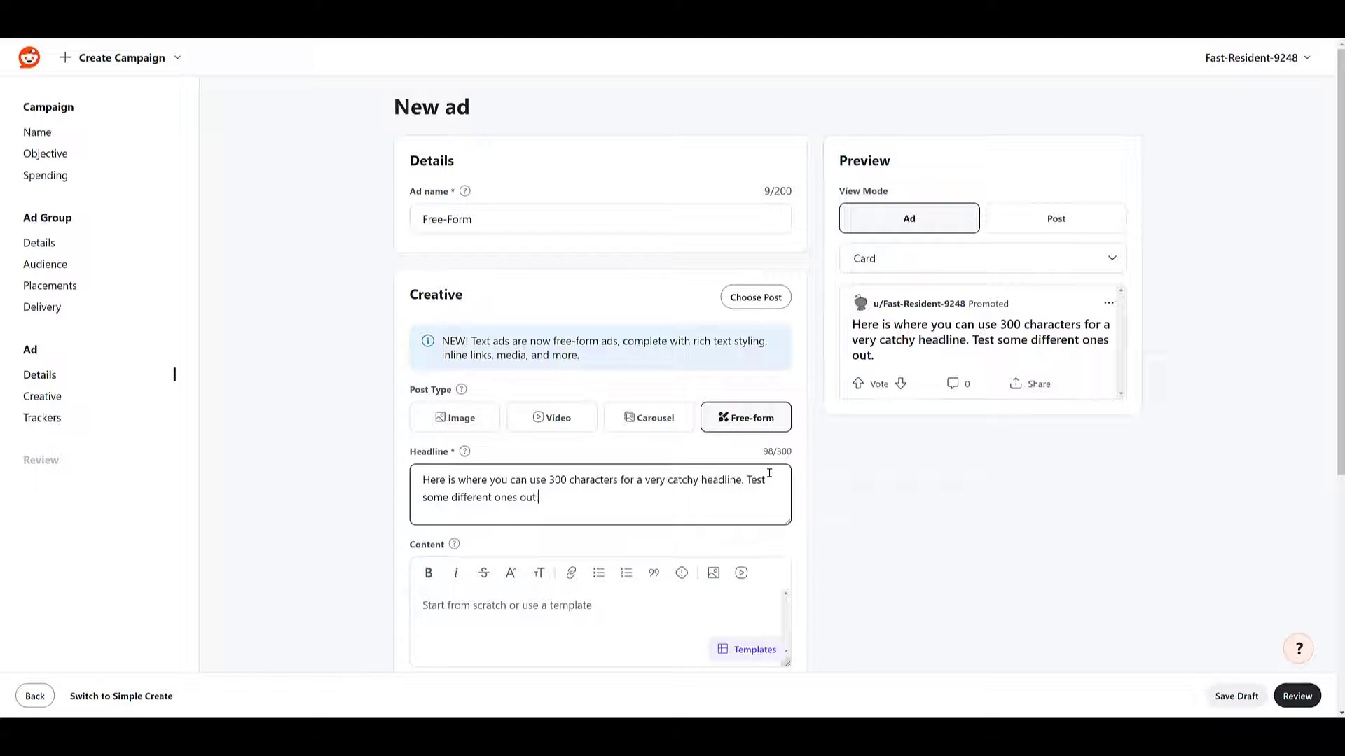
{"action": "scroll", "coordinate": [769, 473], "scroll_direction": "down", "scroll_amount": 3}
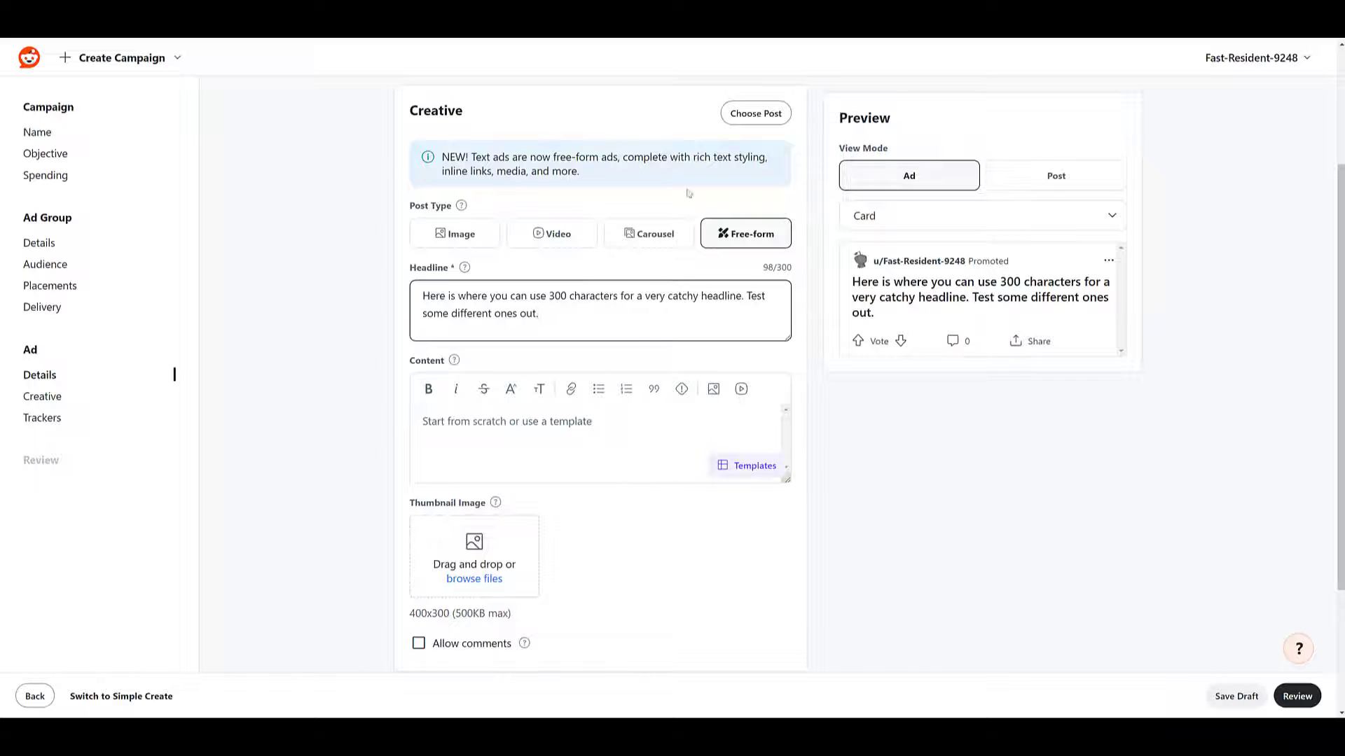
Paste the long free-form ads template text into the ad's Content body.
{"action": "left_click", "coordinate": [527, 363]}
{"action": "key", "text": "ctrl+v"}
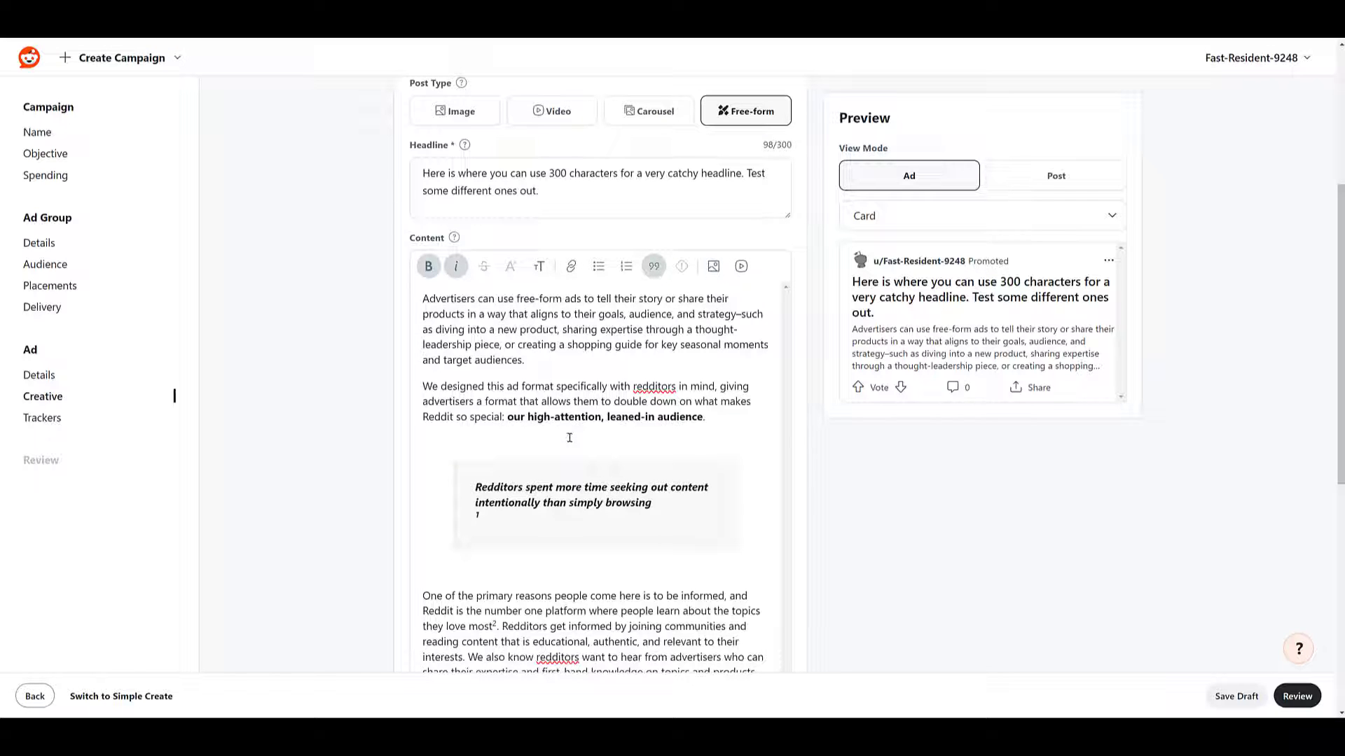
{"action": "scroll", "coordinate": [570, 438], "scroll_direction": "down", "scroll_amount": 2}
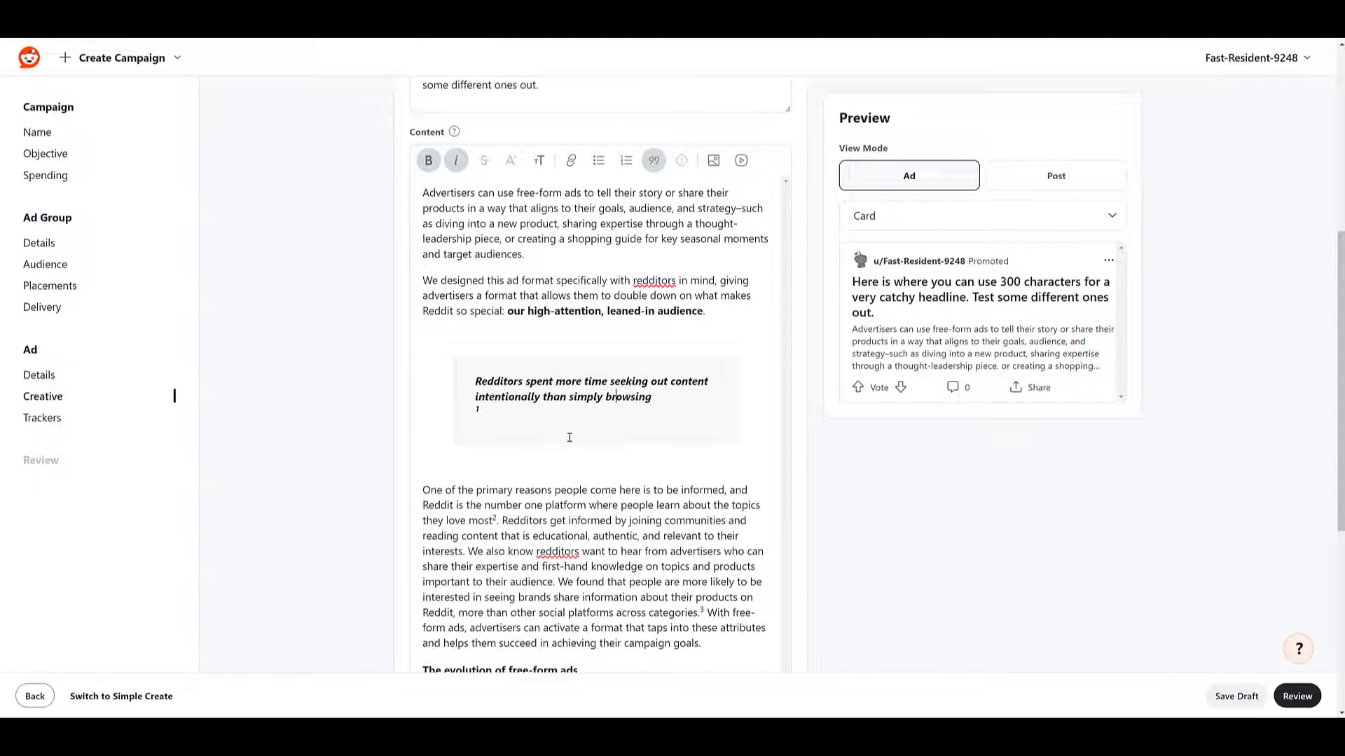
{"action": "scroll", "coordinate": [569, 438], "scroll_direction": "up", "scroll_amount": 4}
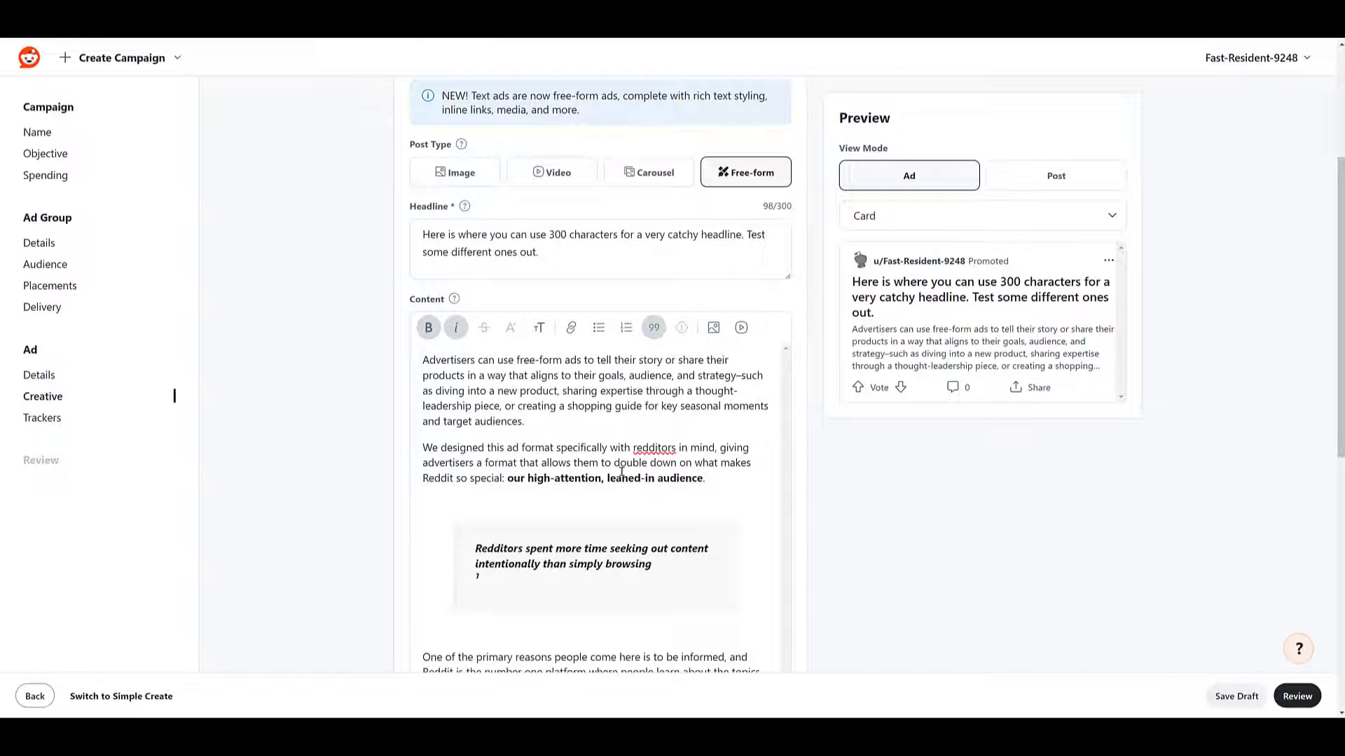
{"action": "scroll", "coordinate": [542, 397], "scroll_direction": "down", "scroll_amount": 1}
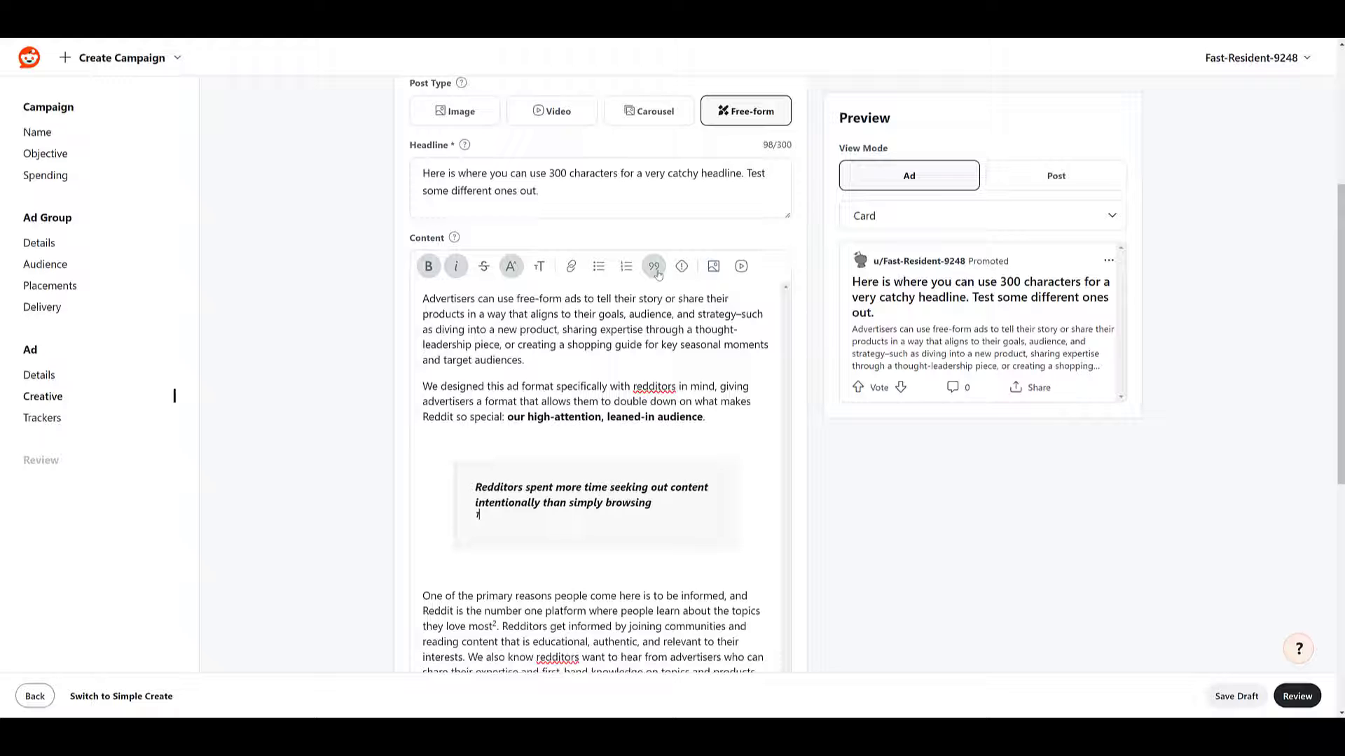
{"action": "scroll", "coordinate": [606, 565], "scroll_direction": "down", "scroll_amount": 3}
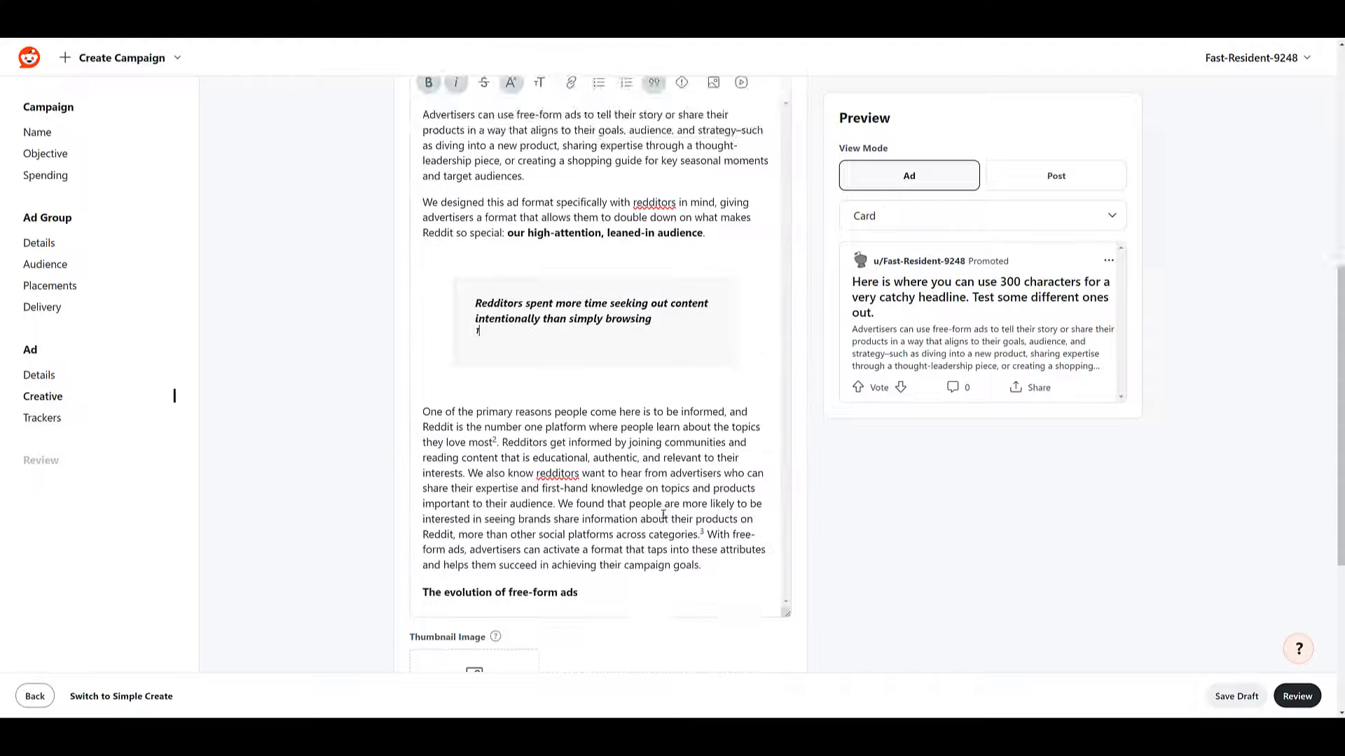
Insert the three-phone-mockup screenshot image on a new line at the top of the content.
{"action": "left_click", "coordinate": [582, 530]}
{"action": "scroll", "coordinate": [599, 530], "scroll_direction": "up", "scroll_amount": 2}
{"action": "scroll", "coordinate": [598, 530], "scroll_direction": "up", "scroll_amount": 1}
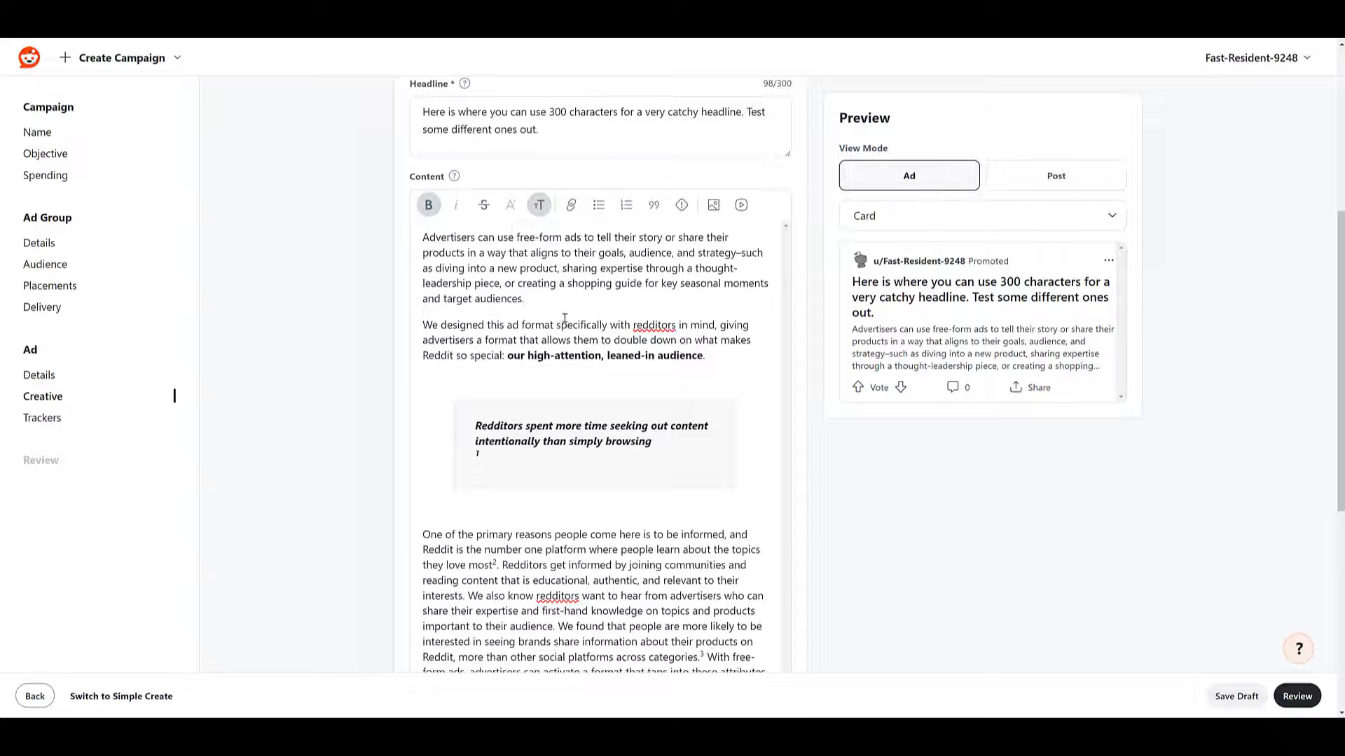
{"action": "scroll", "coordinate": [564, 315], "scroll_direction": "down", "scroll_amount": 2}
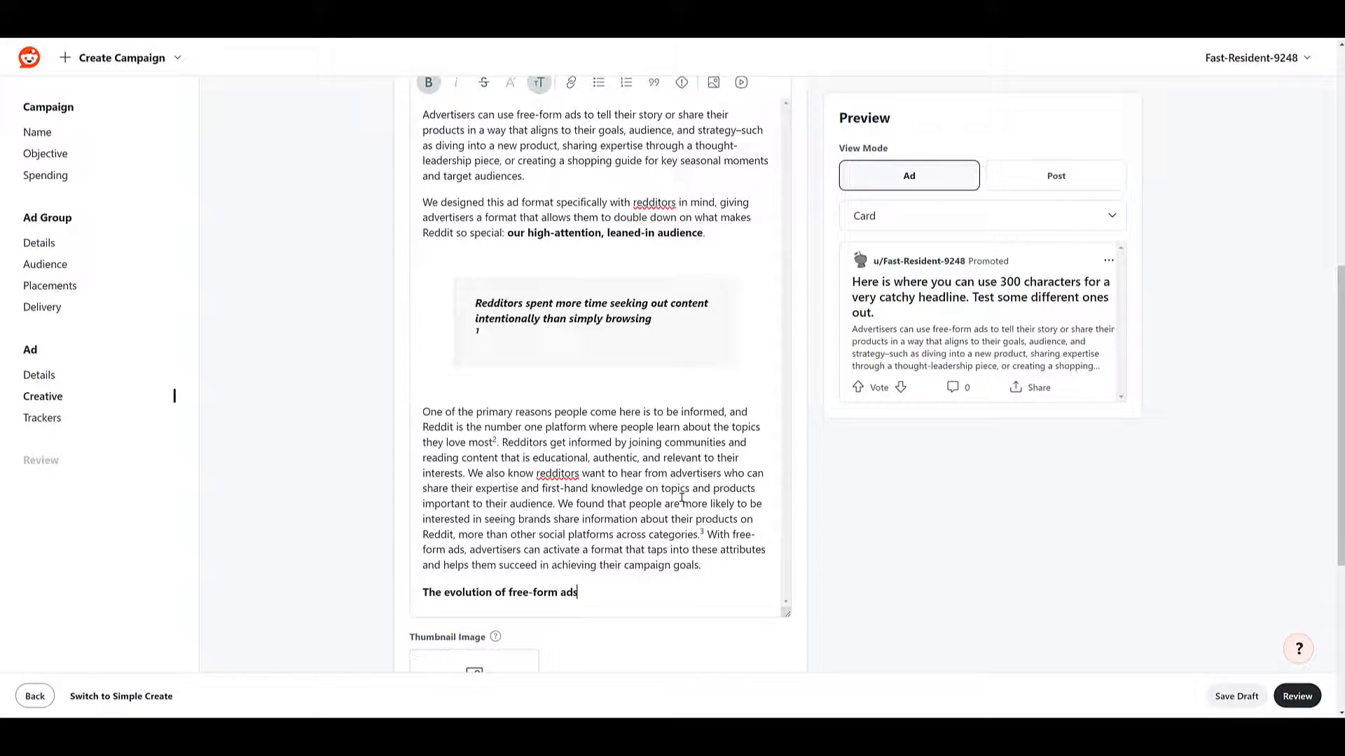
{"action": "scroll", "coordinate": [679, 499], "scroll_direction": "up", "scroll_amount": 1}
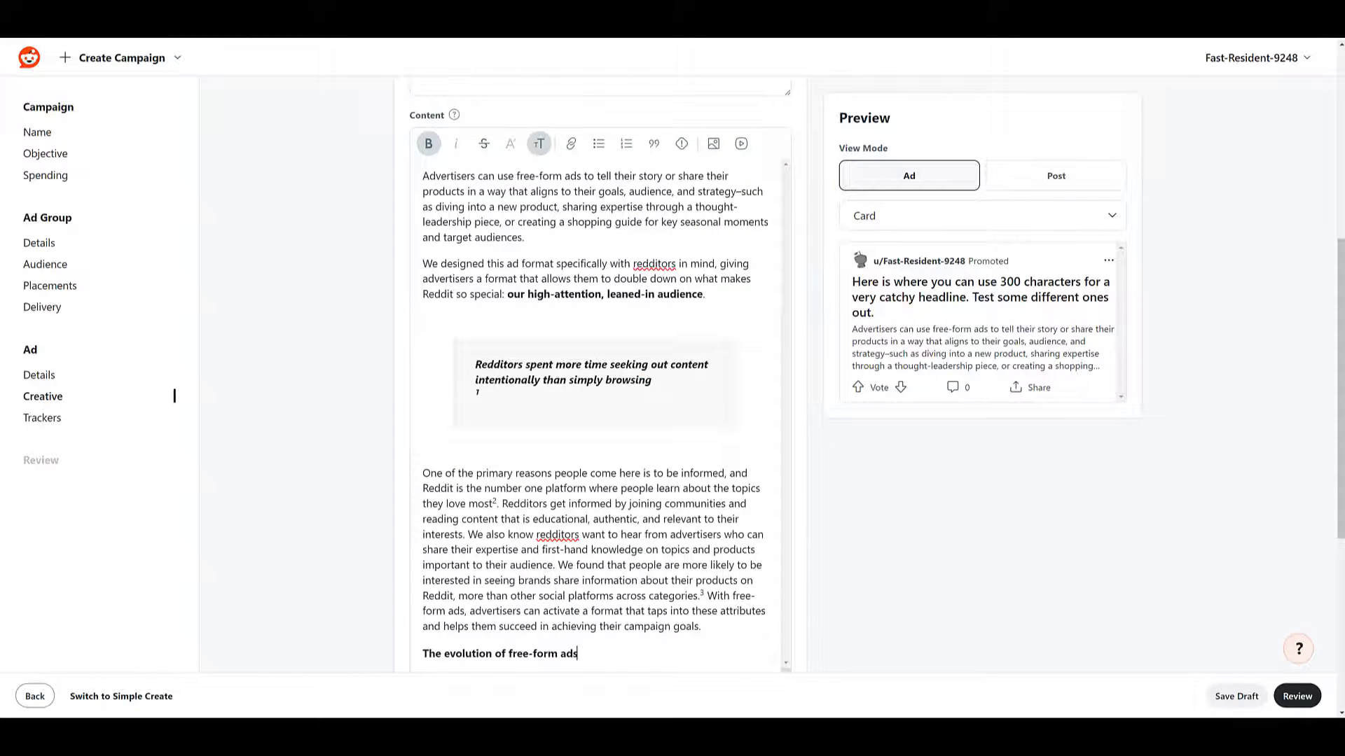
{"action": "scroll", "coordinate": [424, 360], "scroll_direction": "up", "scroll_amount": 3}
{"action": "left_click", "coordinate": [425, 360]}
{"action": "key", "text": "Return"}
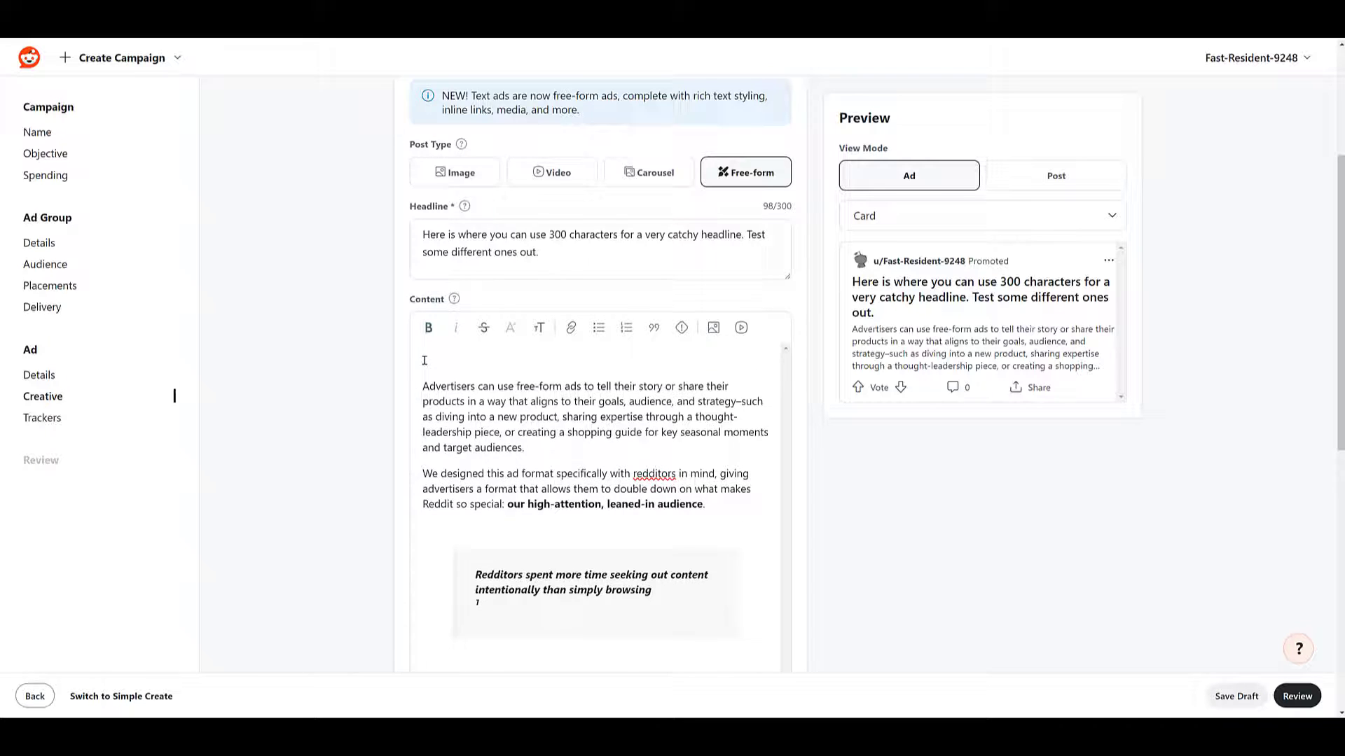
{"action": "scroll", "coordinate": [425, 360], "scroll_direction": "up", "scroll_amount": 2}
{"action": "key", "text": "ctrl+v"}
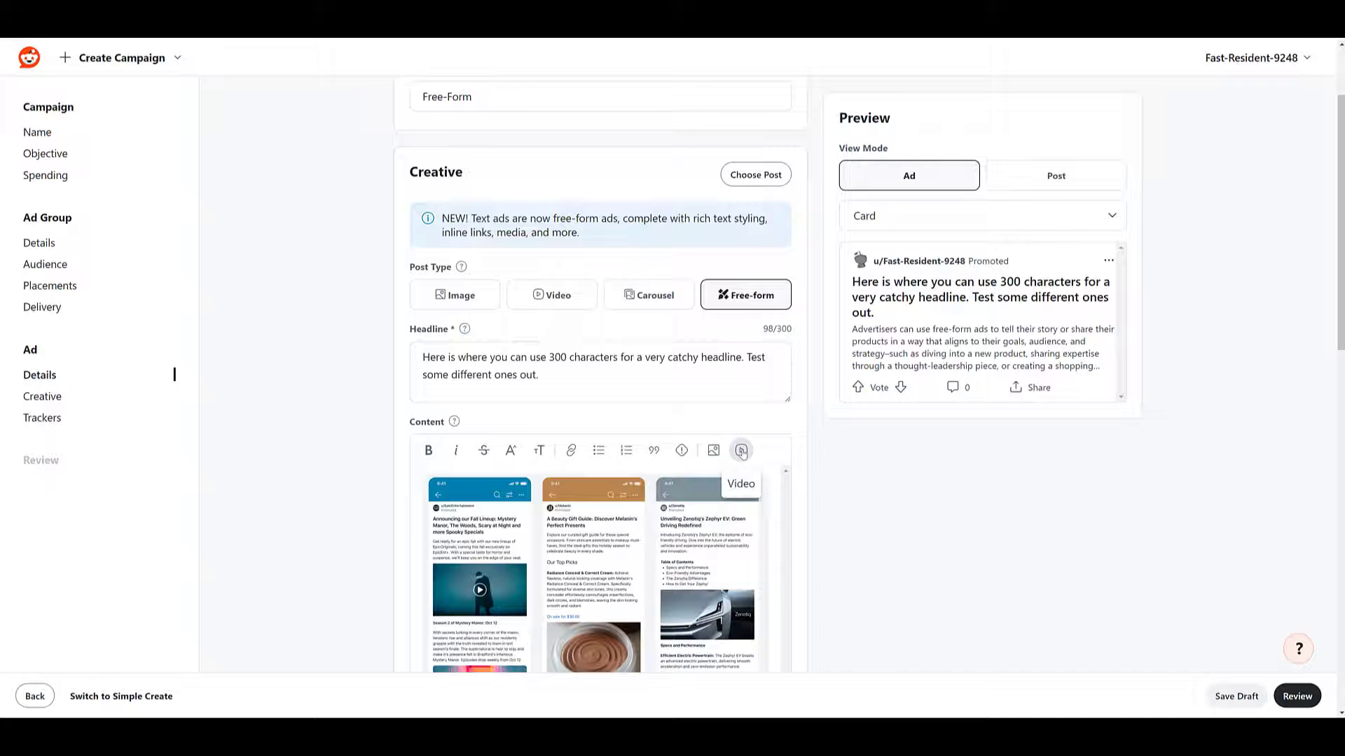
{"action": "left_click", "coordinate": [595, 448]}
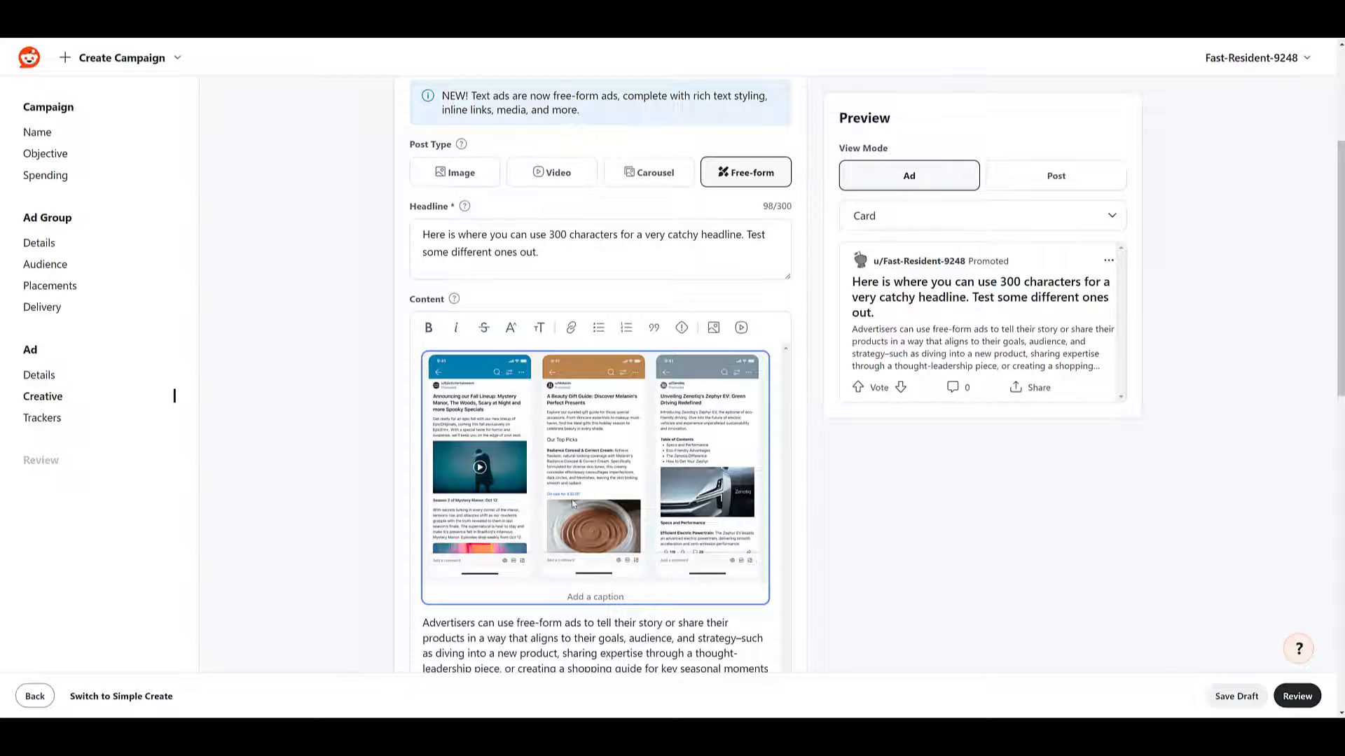
{"action": "left_click", "coordinate": [929, 259]}
{"action": "left_click", "coordinate": [1038, 185]}
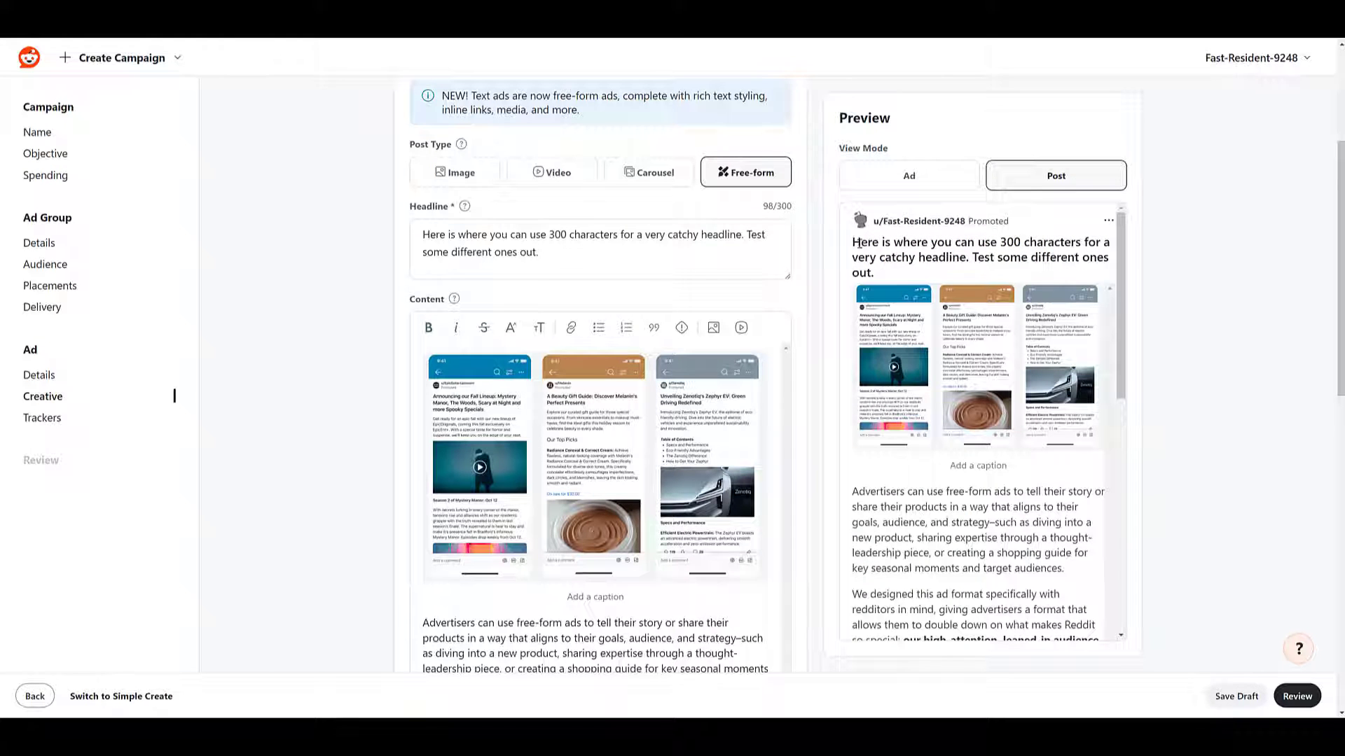
{"action": "scroll", "coordinate": [924, 350], "scroll_direction": "down", "scroll_amount": 3}
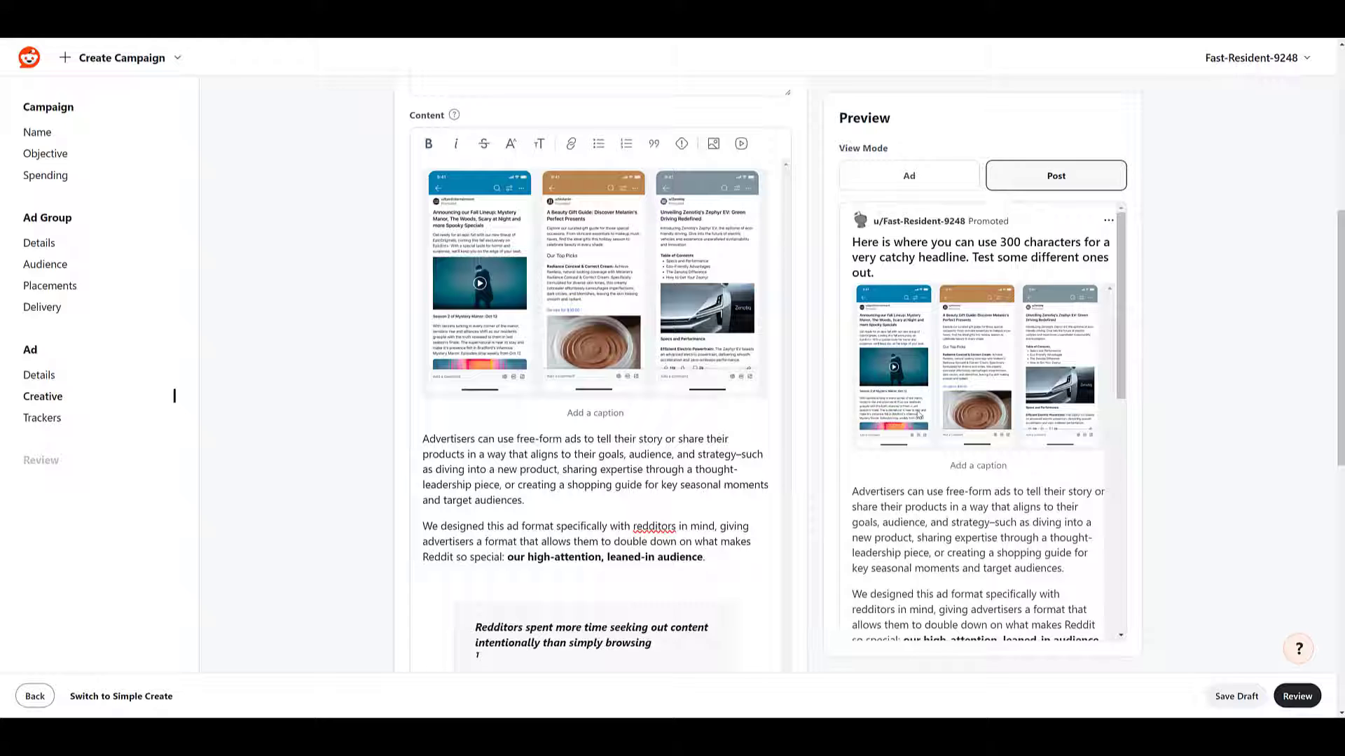
{"action": "scroll", "coordinate": [919, 416], "scroll_direction": "down", "scroll_amount": 5}
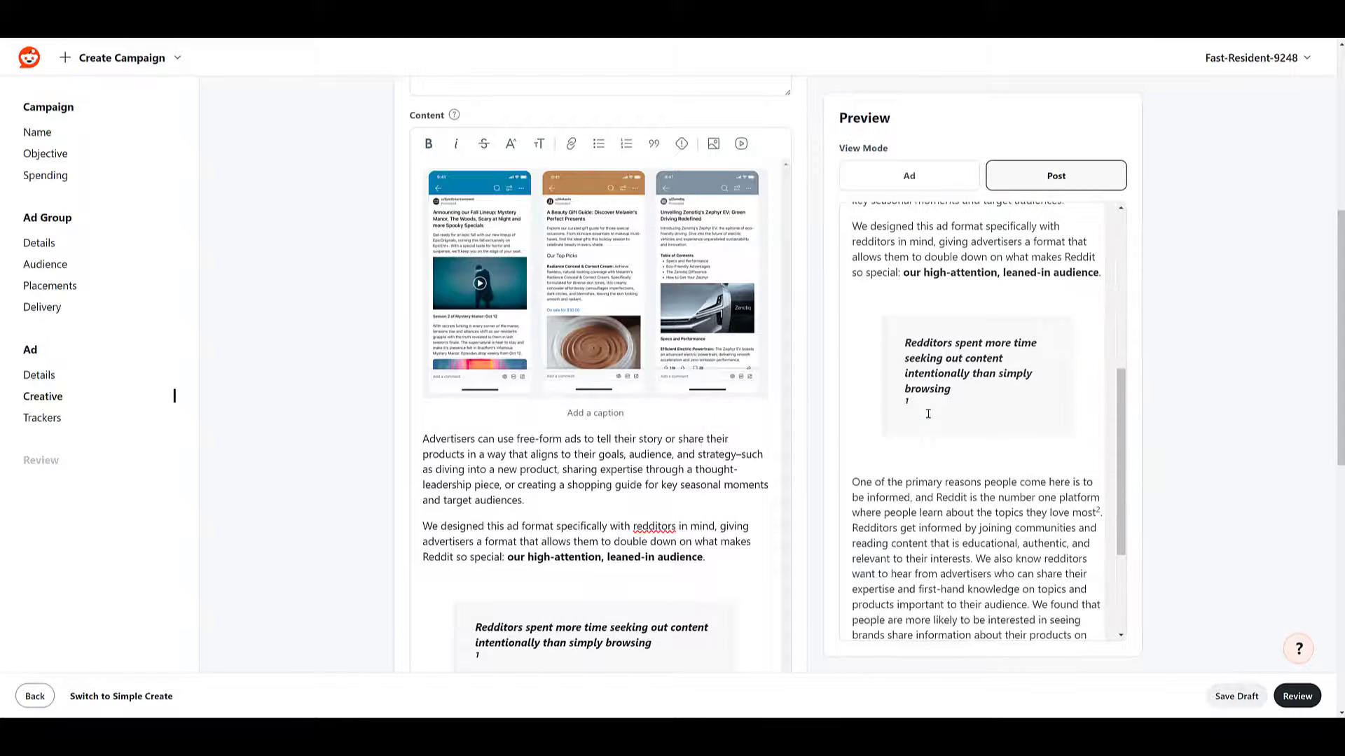
{"action": "scroll", "coordinate": [928, 414], "scroll_direction": "down", "scroll_amount": 3}
{"action": "scroll", "coordinate": [680, 477], "scroll_direction": "down", "scroll_amount": 4}
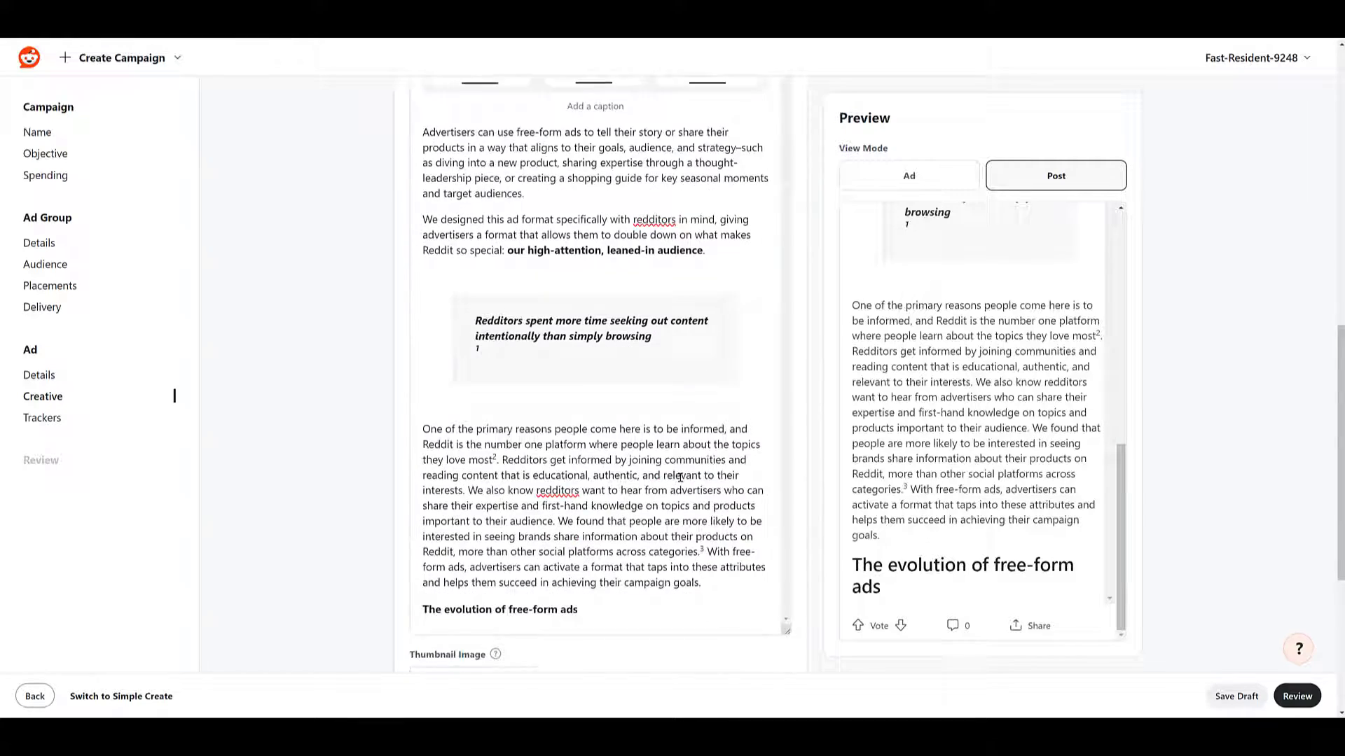
{"action": "scroll", "coordinate": [679, 477], "scroll_direction": "down", "scroll_amount": 2}
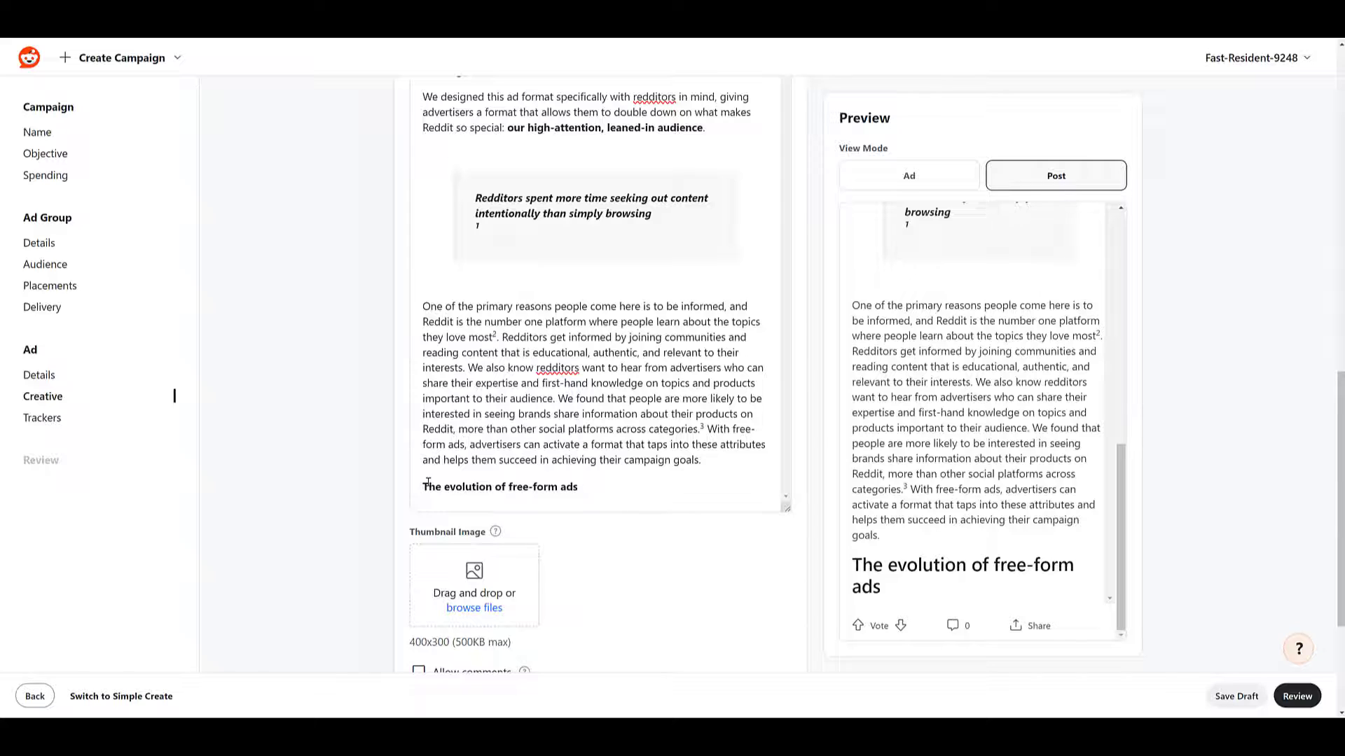
{"action": "left_click_drag", "start_coordinate": [894, 592], "coordinate": [849, 569]}
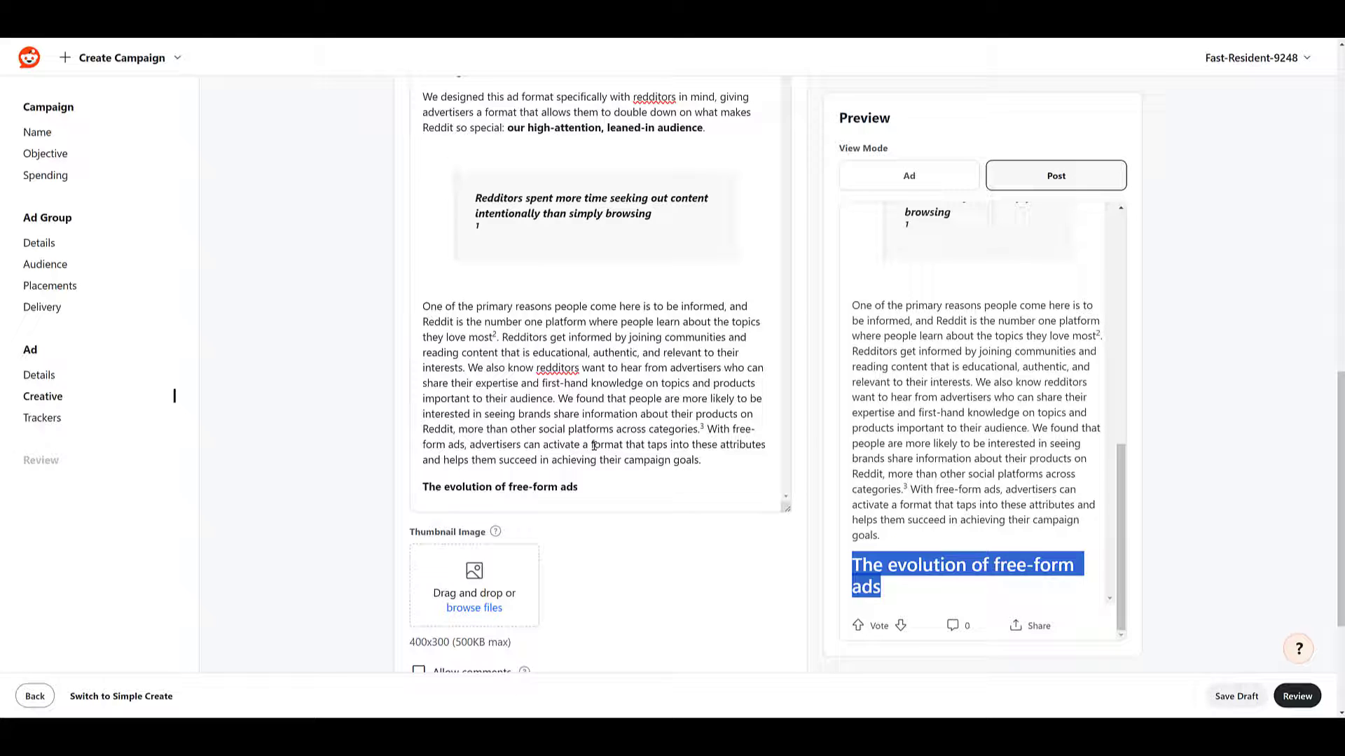
{"action": "scroll", "coordinate": [592, 424], "scroll_direction": "down", "scroll_amount": 1}
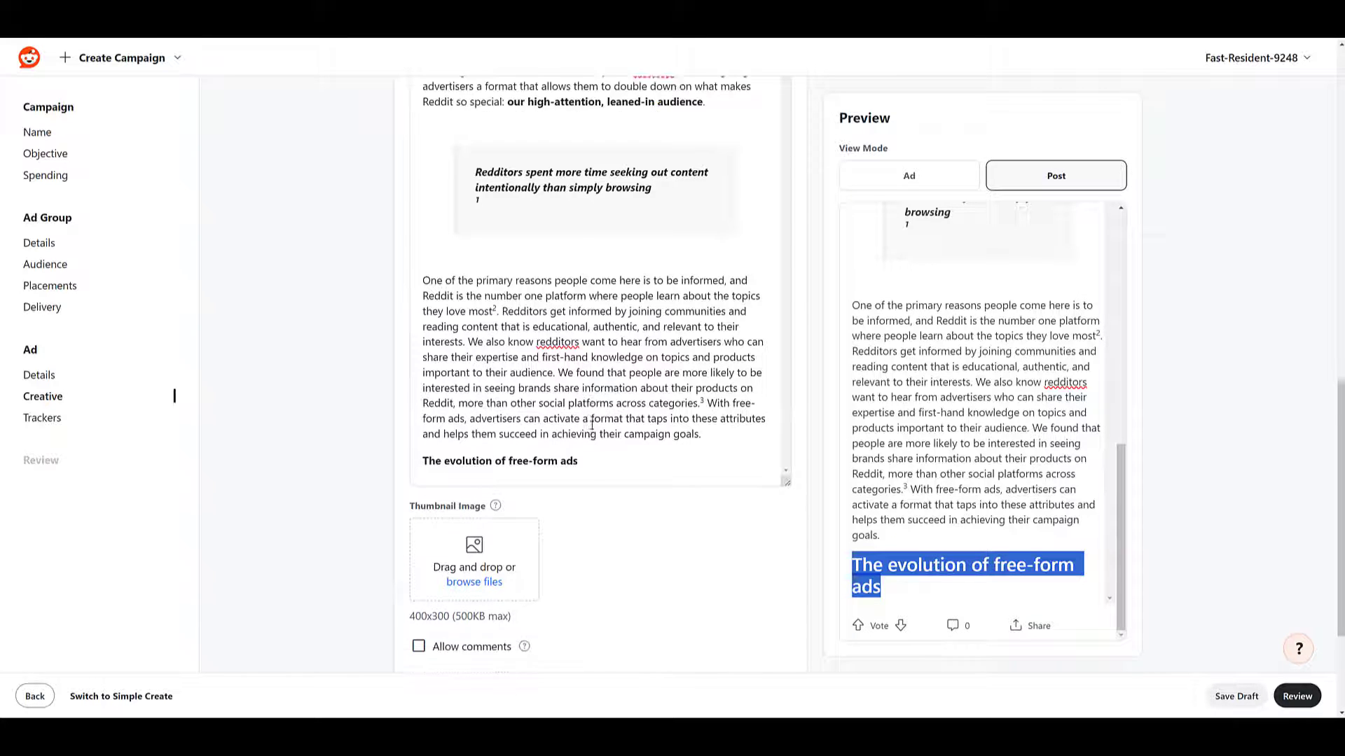
{"action": "scroll", "coordinate": [592, 424], "scroll_direction": "up", "scroll_amount": 10}
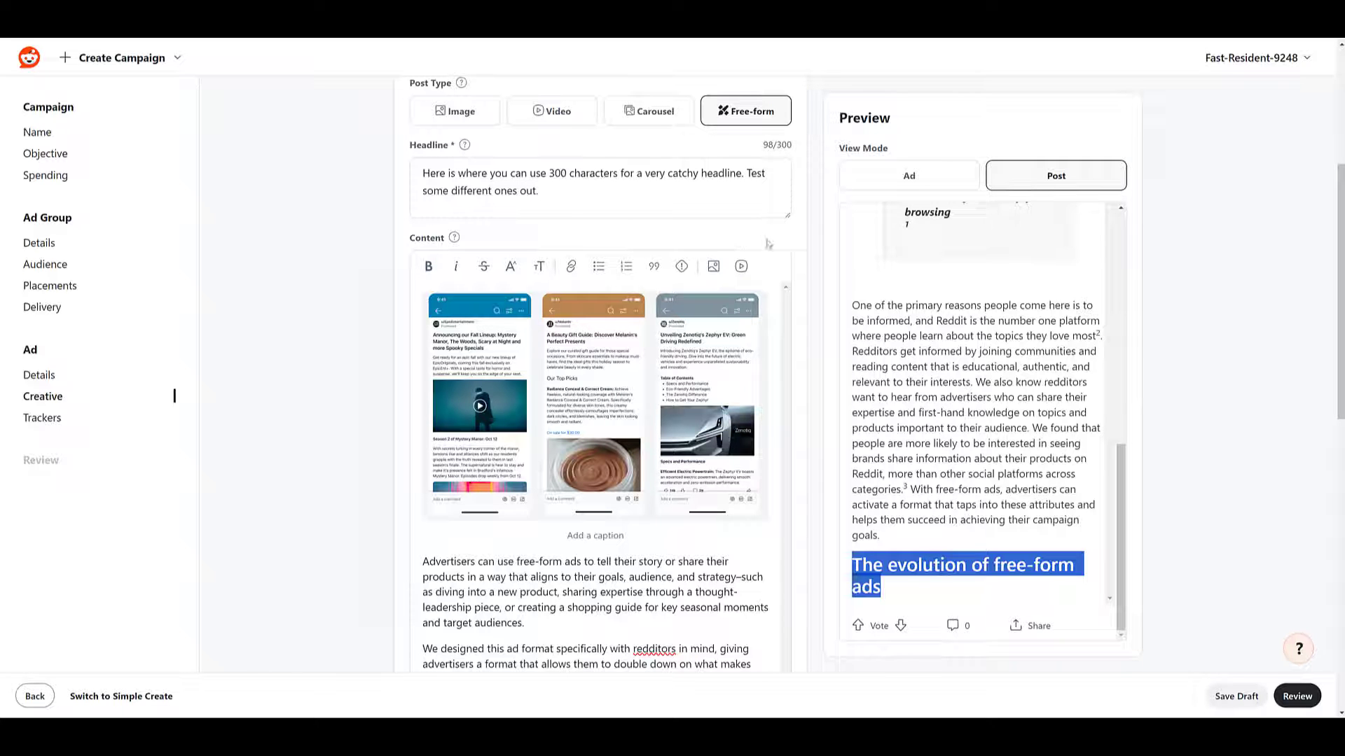
Drag the Paid Media Pros logo into the Thumbnail Image drop zone as the 400x300 thumbnail.
{"action": "scroll", "coordinate": [646, 406], "scroll_direction": "down", "scroll_amount": 10}
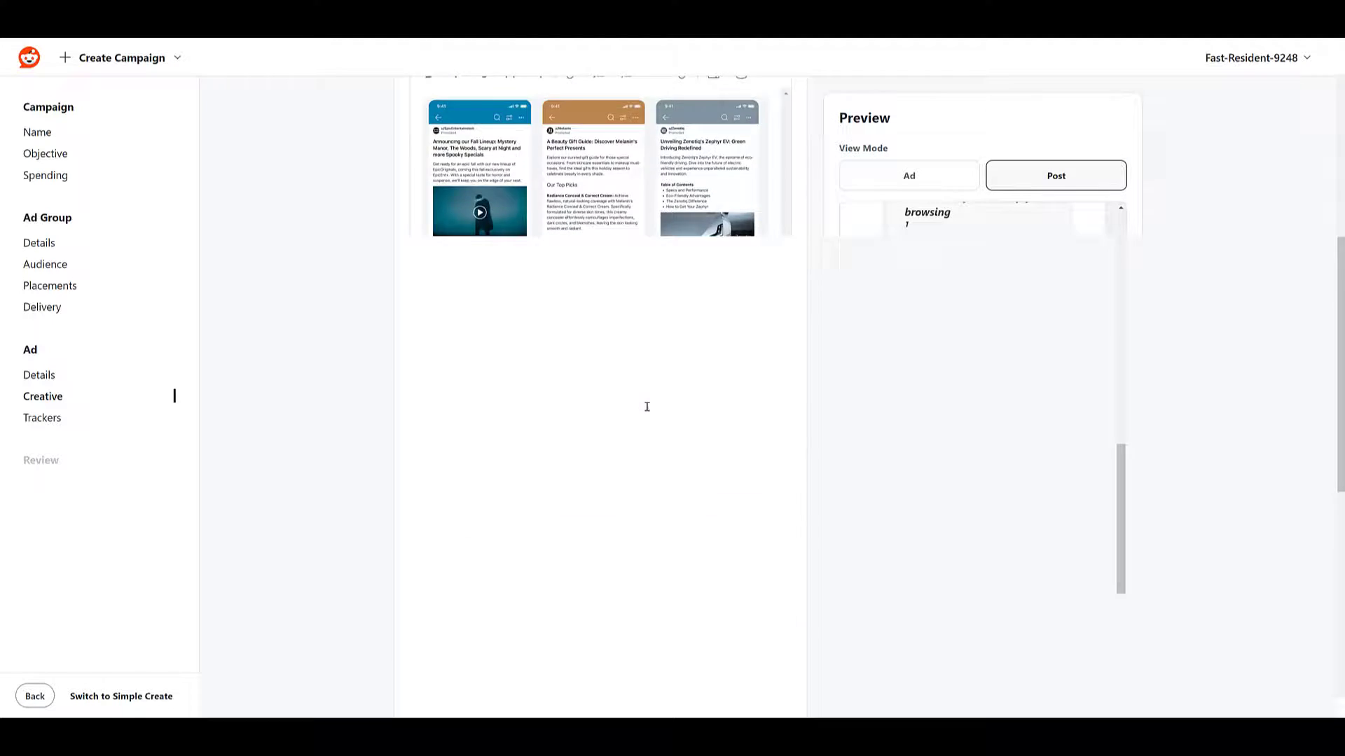
{"action": "scroll", "coordinate": [647, 407], "scroll_direction": "down", "scroll_amount": 2}
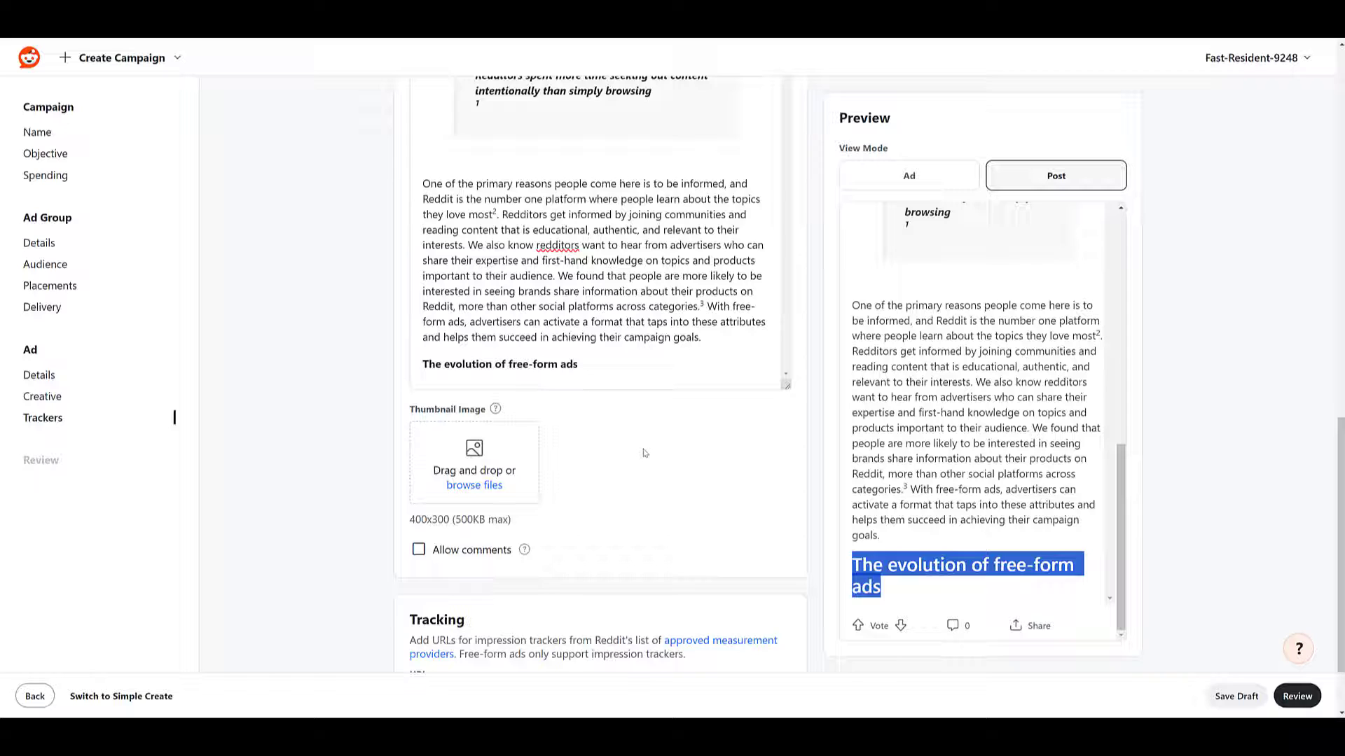
{"action": "left_click_drag", "start_coordinate": [647, 450], "coordinate": [487, 492]}
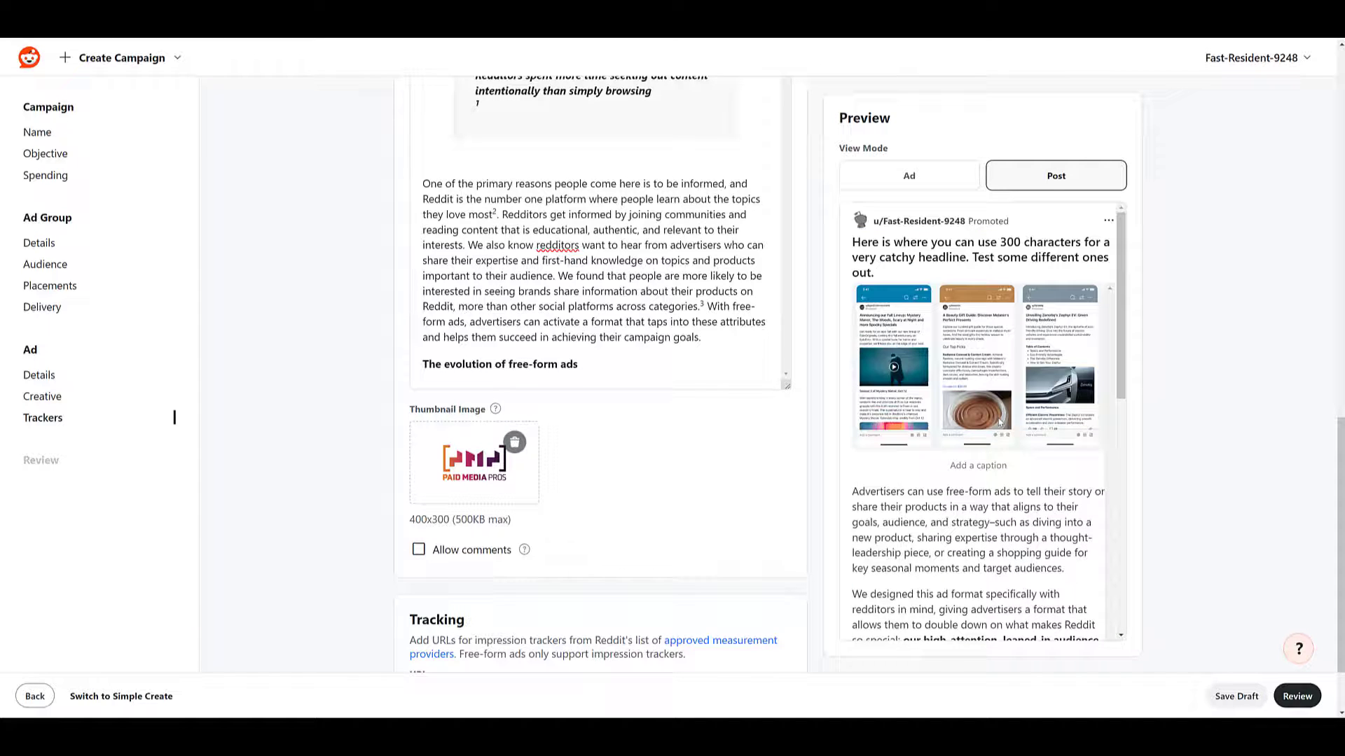
Switch the preview to Ad, delete the carousel image and all Content text, and open Templates.
{"action": "left_click", "coordinate": [910, 176]}
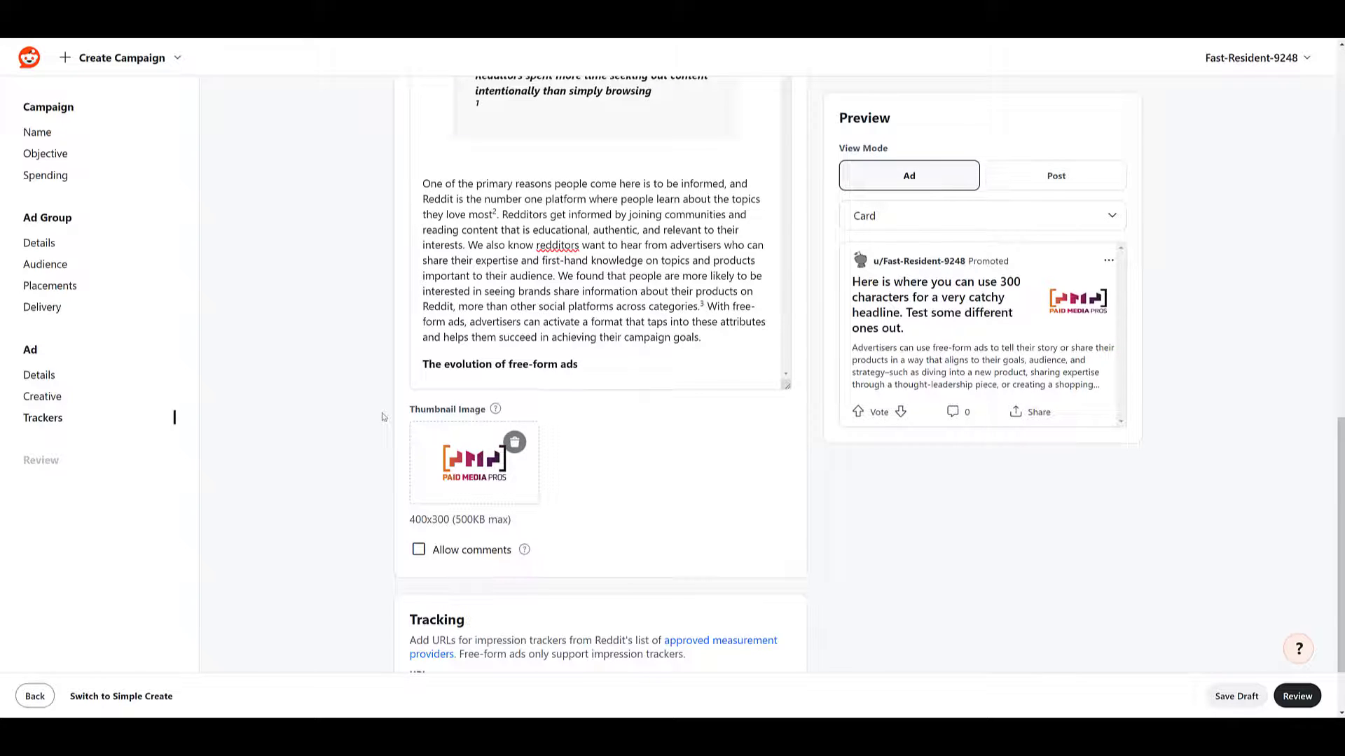
{"action": "scroll", "coordinate": [383, 417], "scroll_direction": "up", "scroll_amount": 10}
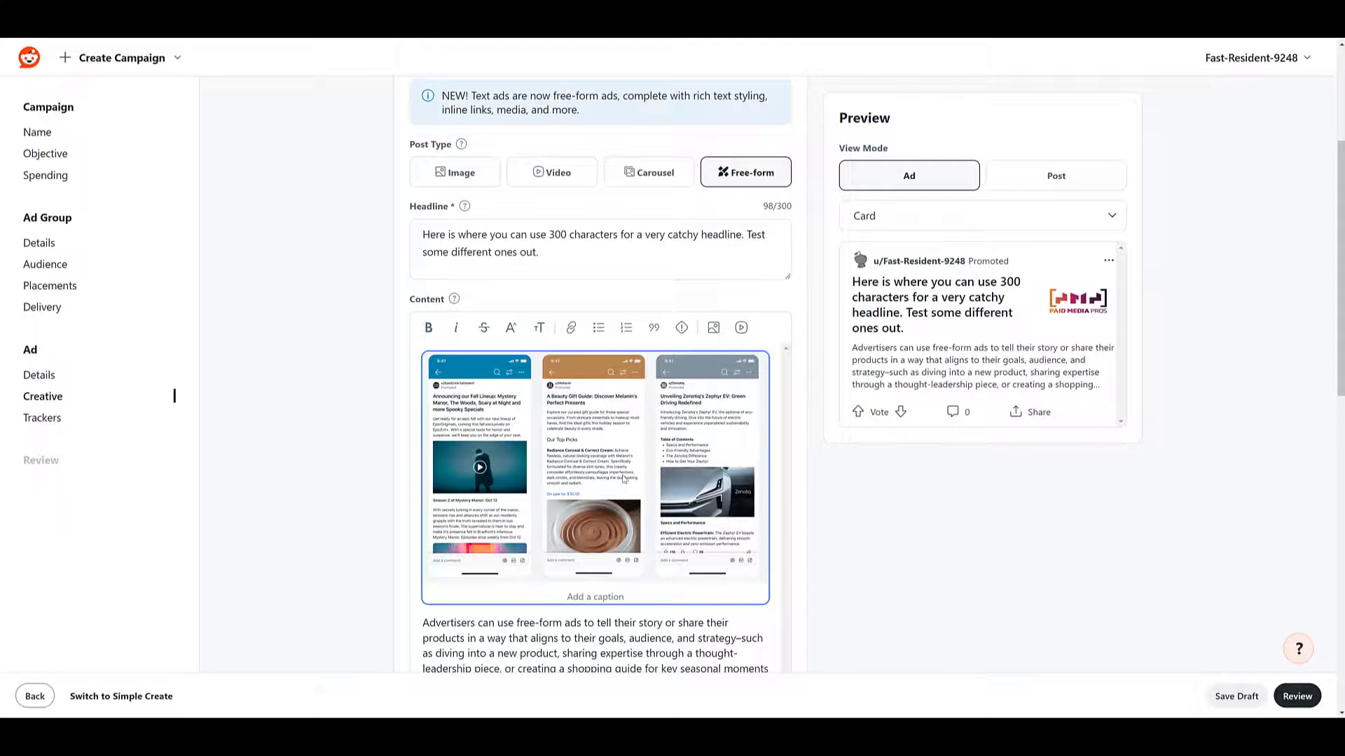
{"action": "key", "text": "Delete"}
{"action": "key", "text": "Delete"}
{"action": "key", "text": "ctrl+a"}
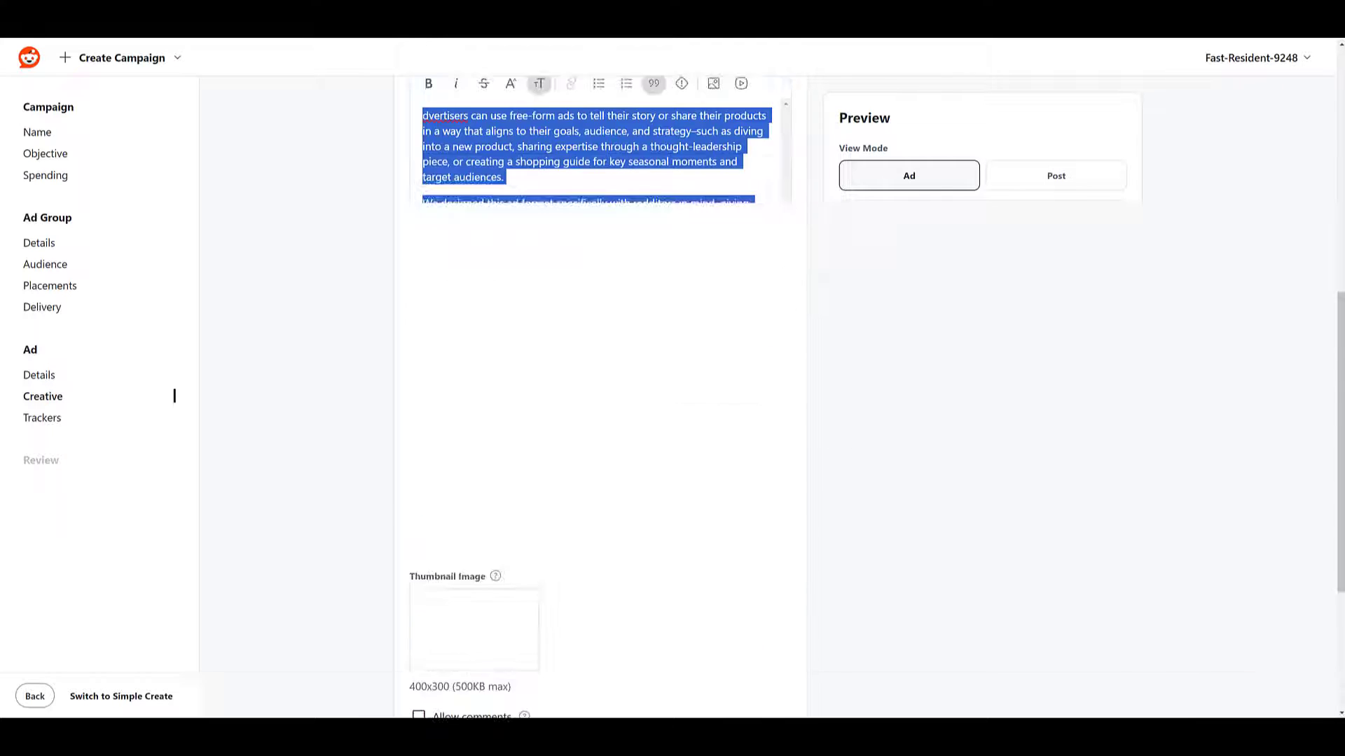
{"action": "key", "text": "Delete"}
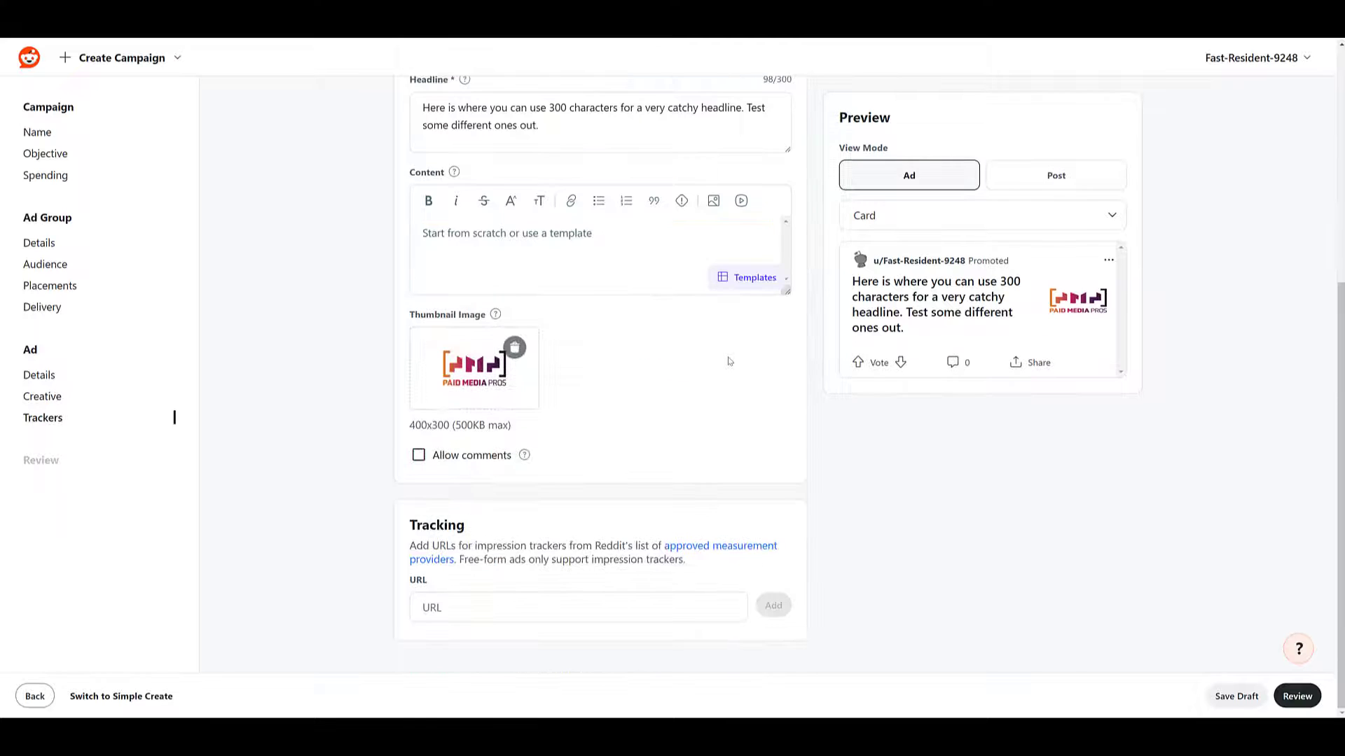
{"action": "left_click", "coordinate": [749, 280]}
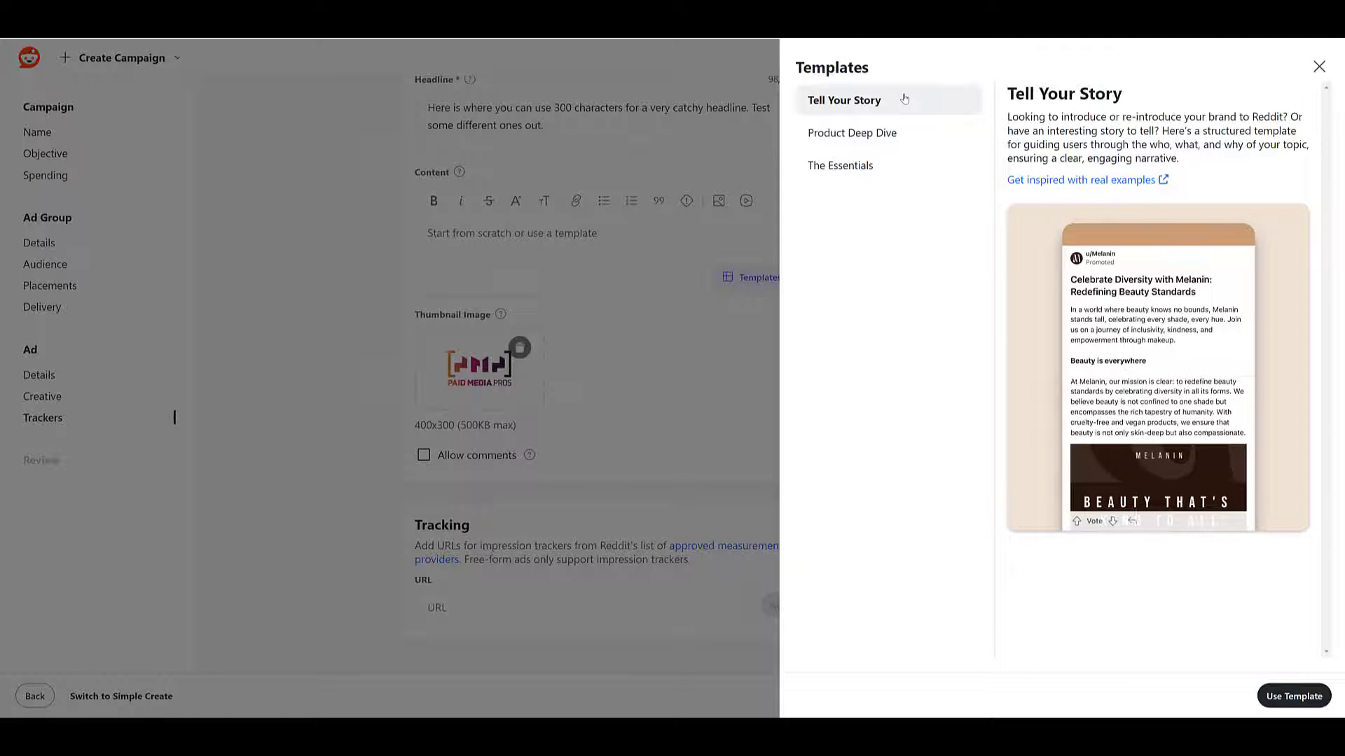
Open the real-world examples and read through the Kraft Heinz melty-cheese post.
{"action": "left_click", "coordinate": [1063, 183]}
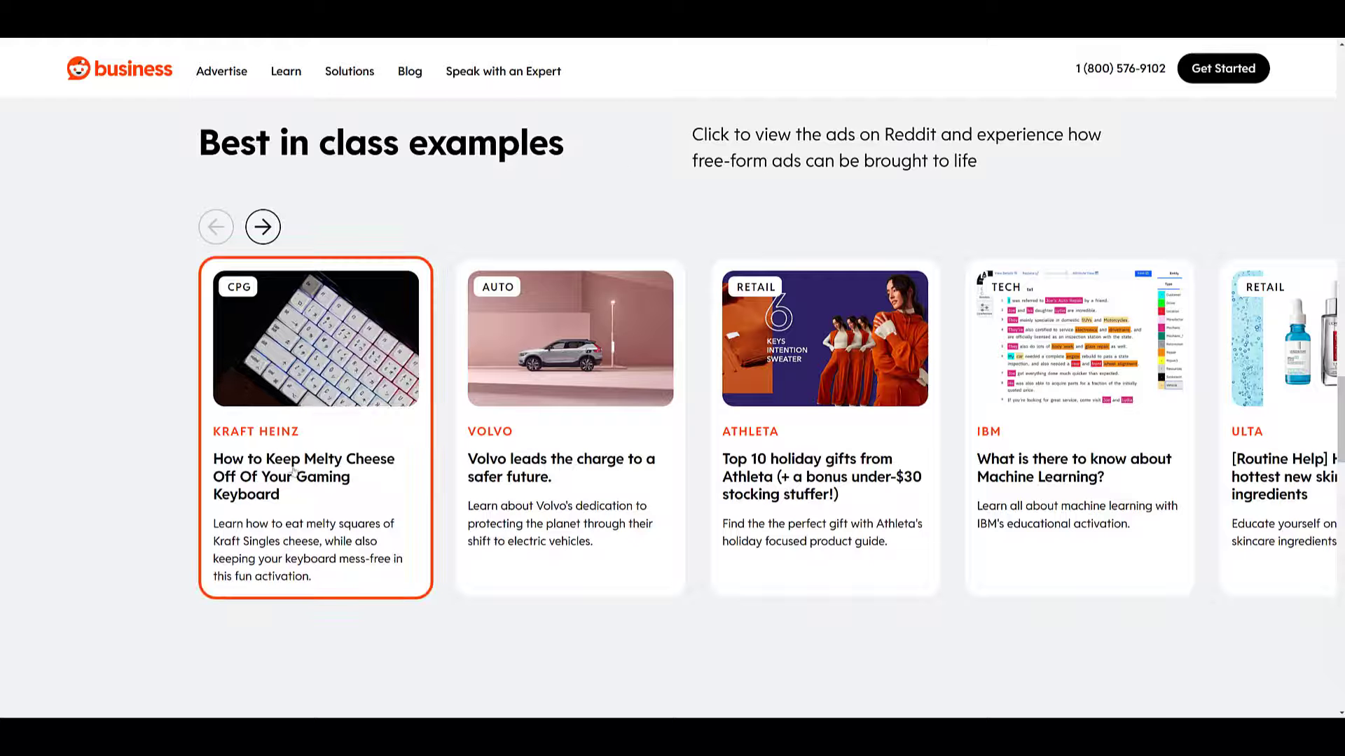
{"action": "left_click", "coordinate": [321, 469]}
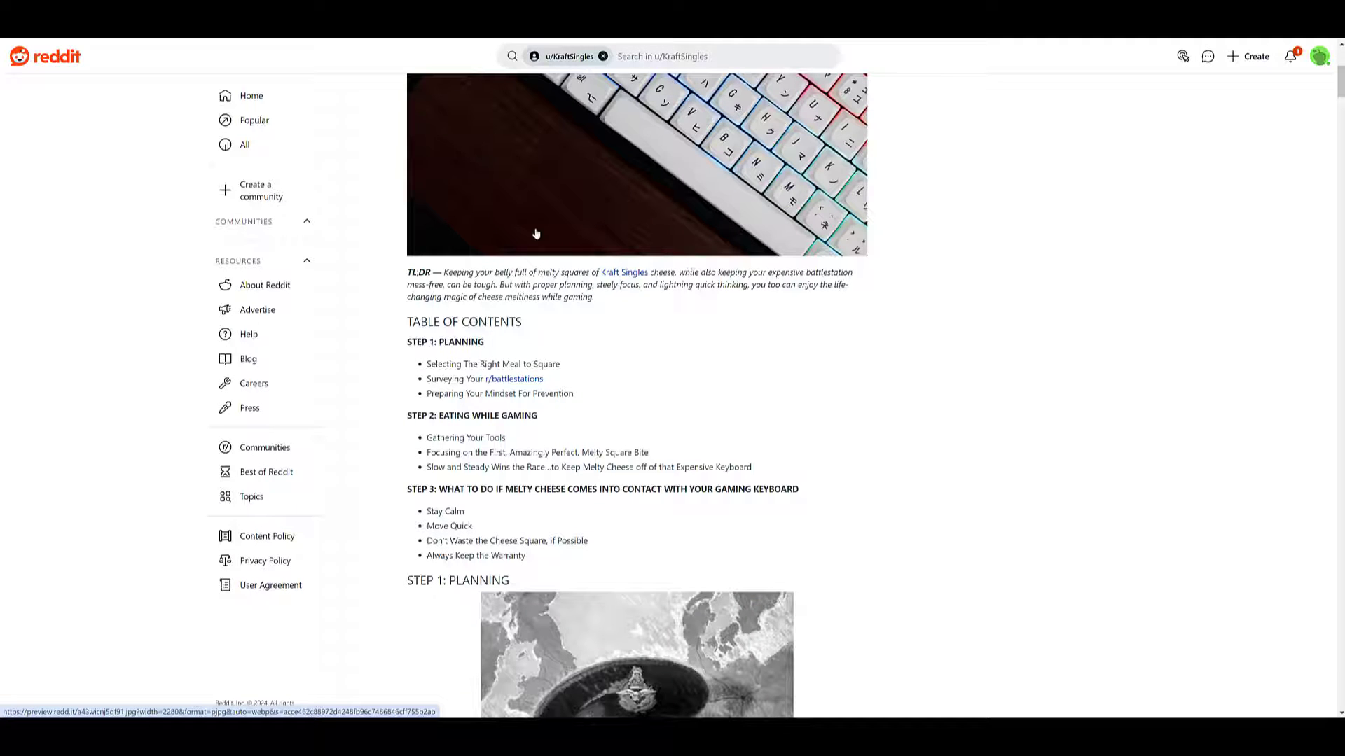
{"action": "scroll", "coordinate": [530, 239], "scroll_direction": "down", "scroll_amount": 2}
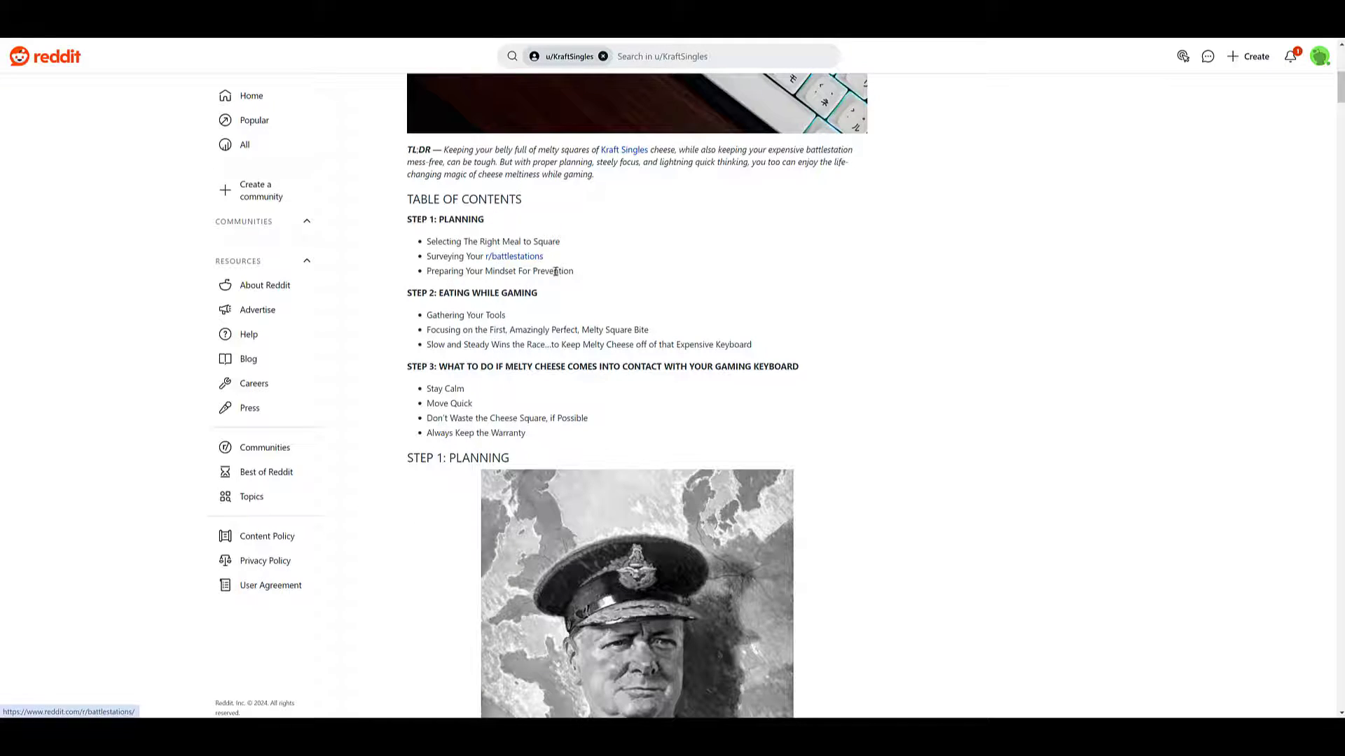
{"action": "scroll", "coordinate": [557, 276], "scroll_direction": "down", "scroll_amount": 3}
{"action": "scroll", "coordinate": [558, 280], "scroll_direction": "down", "scroll_amount": 3}
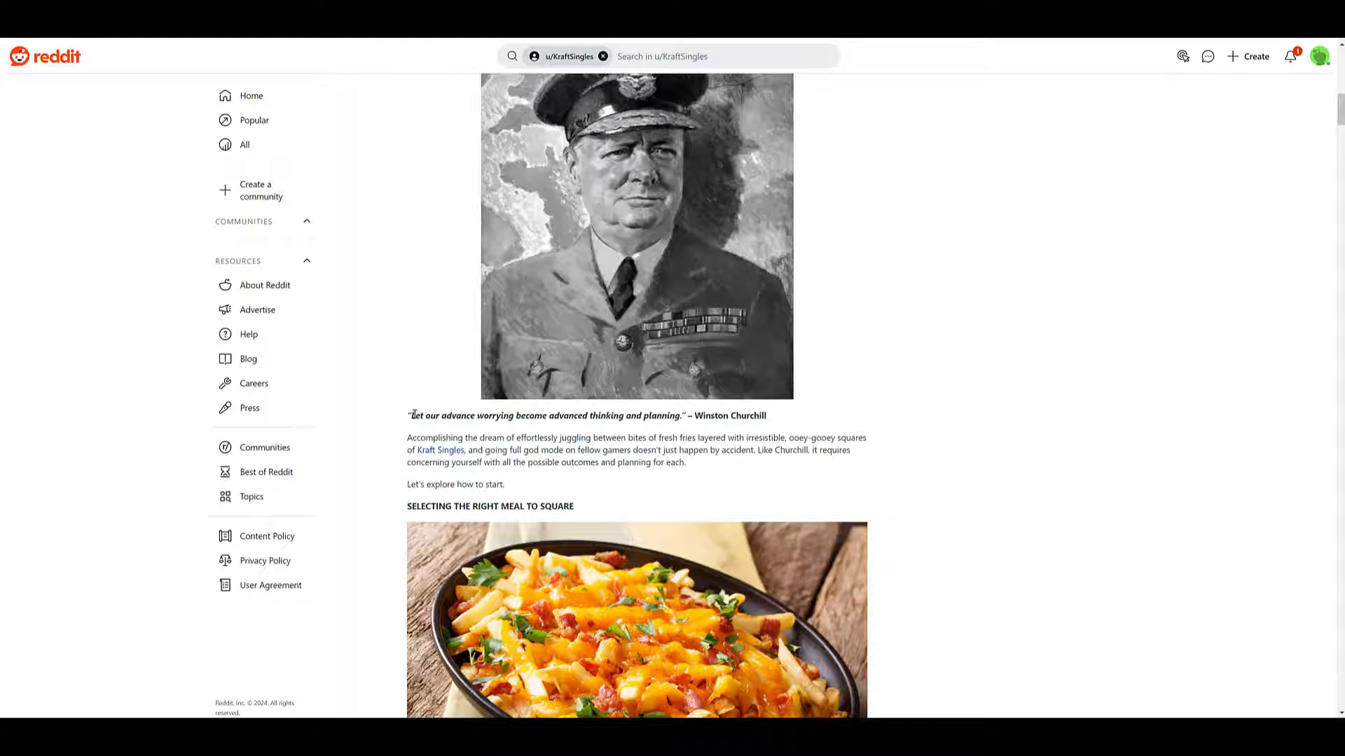
{"action": "scroll", "coordinate": [565, 317], "scroll_direction": "down", "scroll_amount": 6}
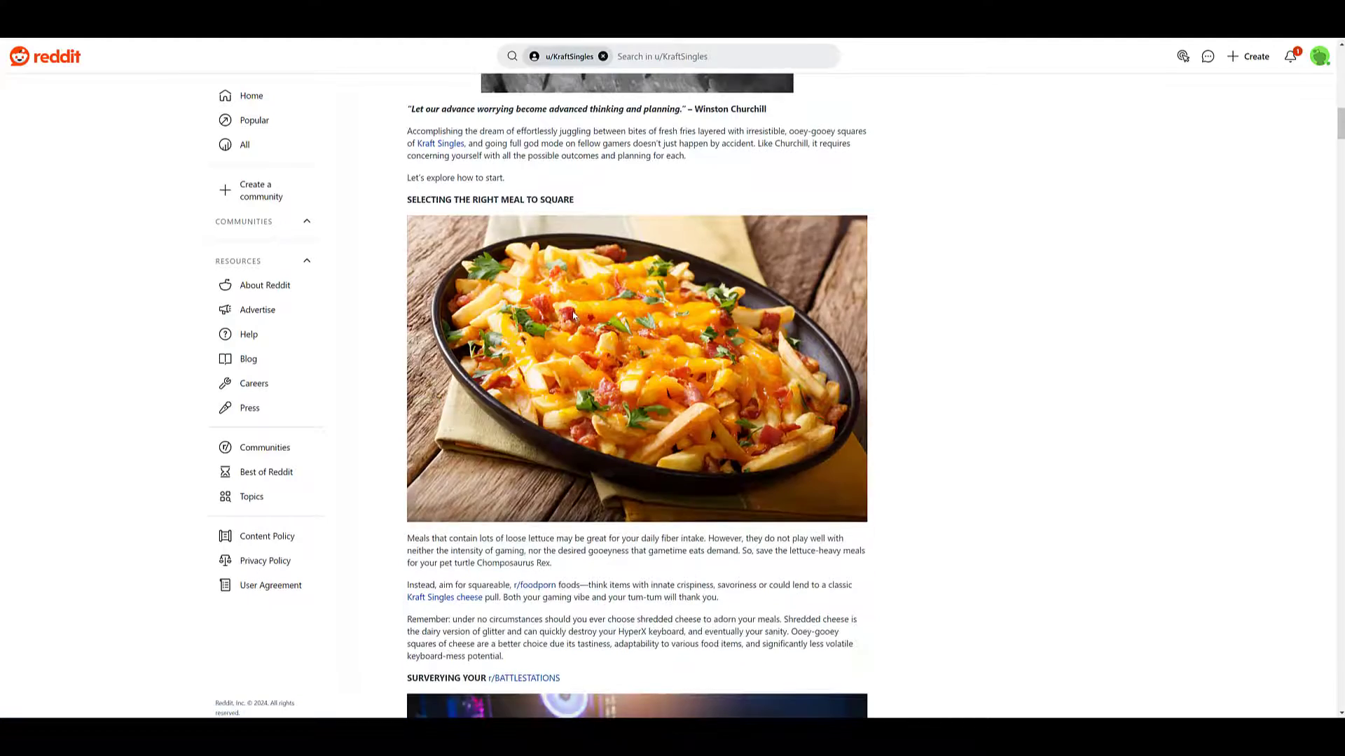
{"action": "scroll", "coordinate": [673, 382], "scroll_direction": "down", "scroll_amount": 6}
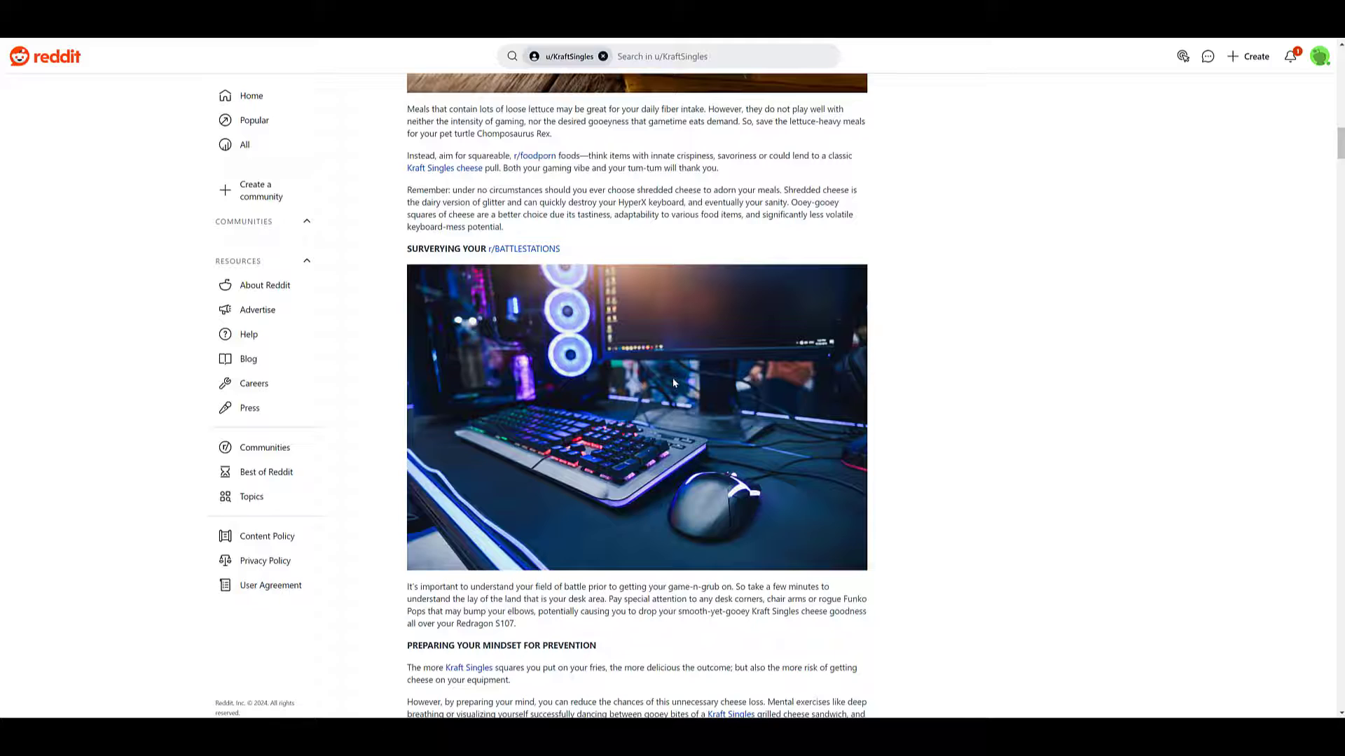
{"action": "scroll", "coordinate": [674, 382], "scroll_direction": "down", "scroll_amount": 1}
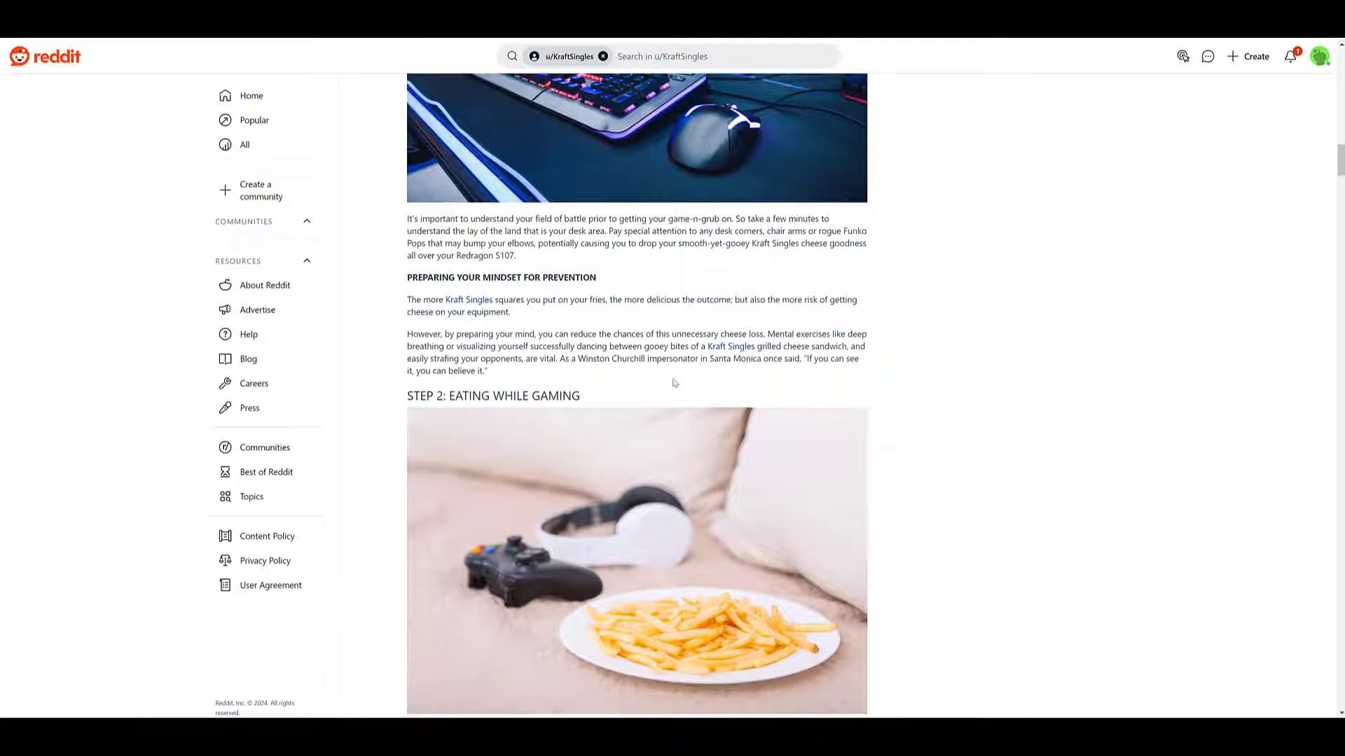
{"action": "scroll", "coordinate": [674, 383], "scroll_direction": "down", "scroll_amount": 1}
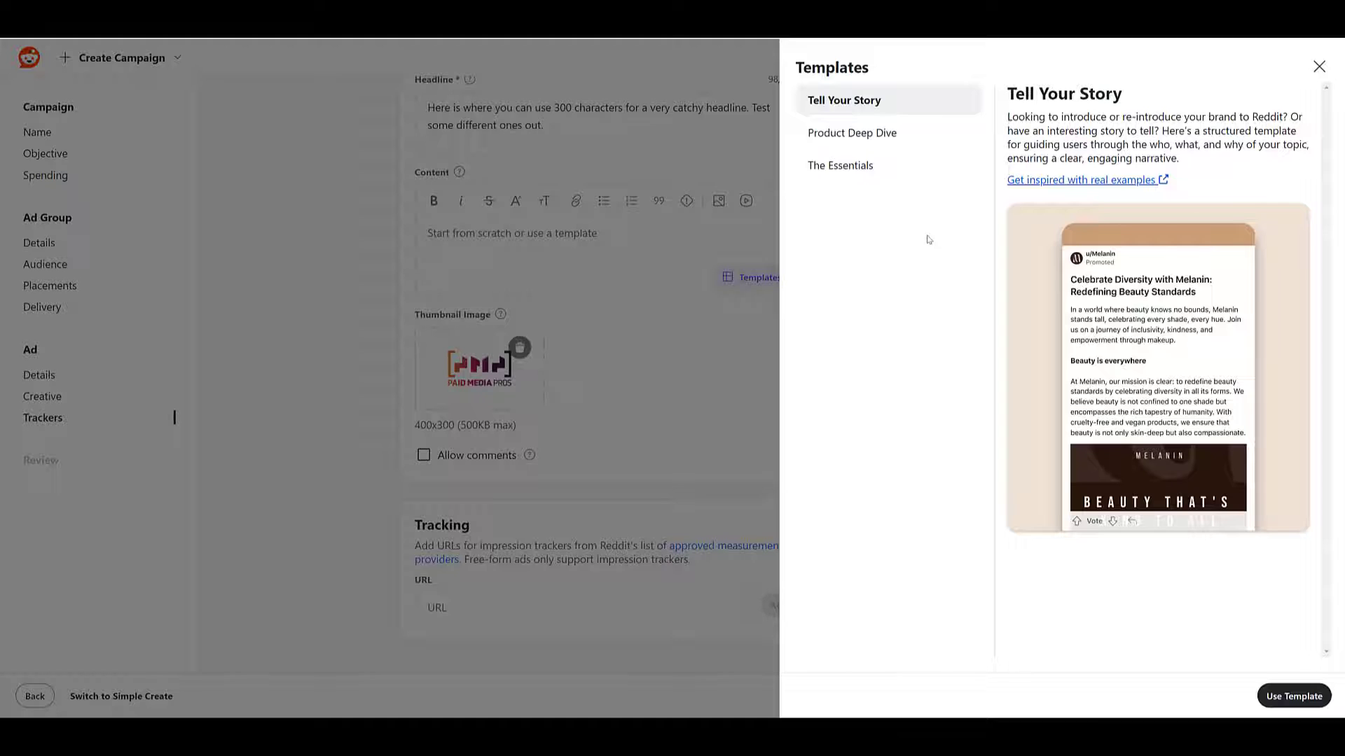
Preview Product Deep Dive, then The Essentials with its '3 quick tips to combat allergy season' post.
{"action": "left_click", "coordinate": [895, 138]}
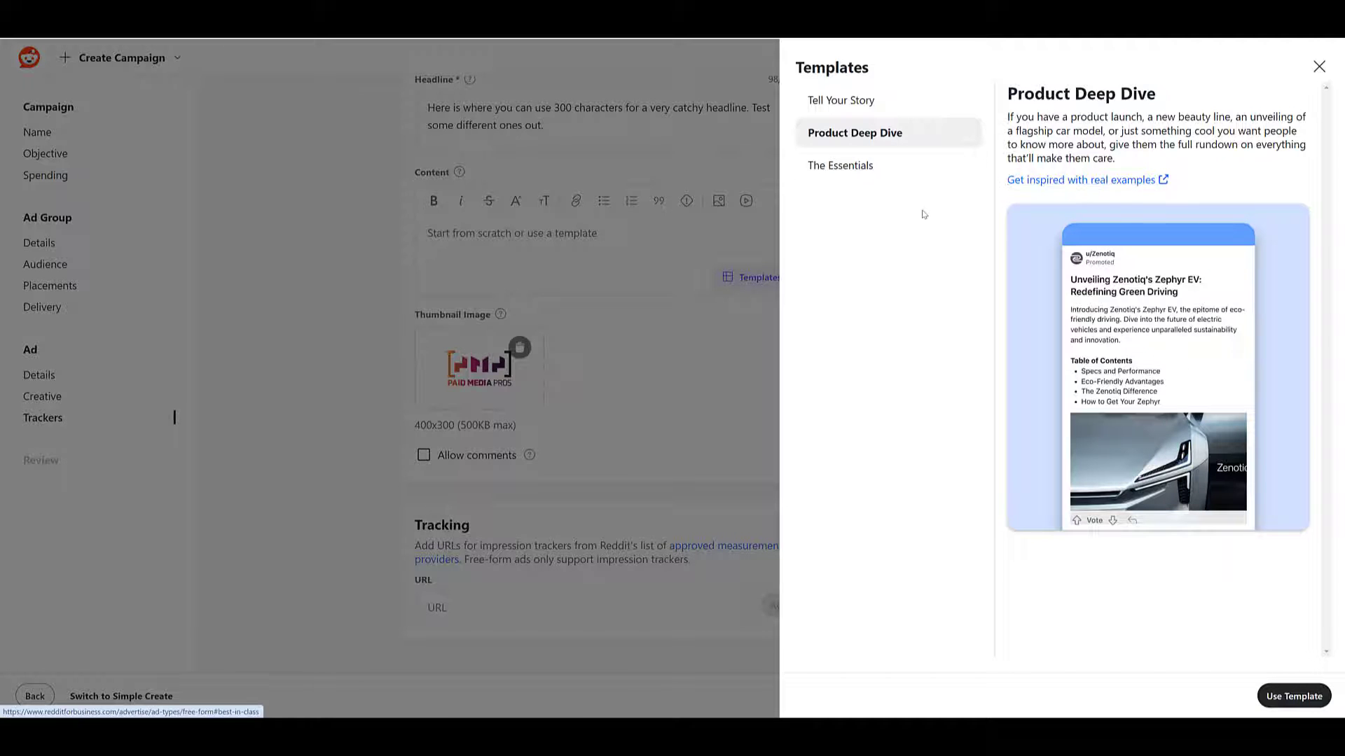
{"action": "left_click", "coordinate": [915, 171]}
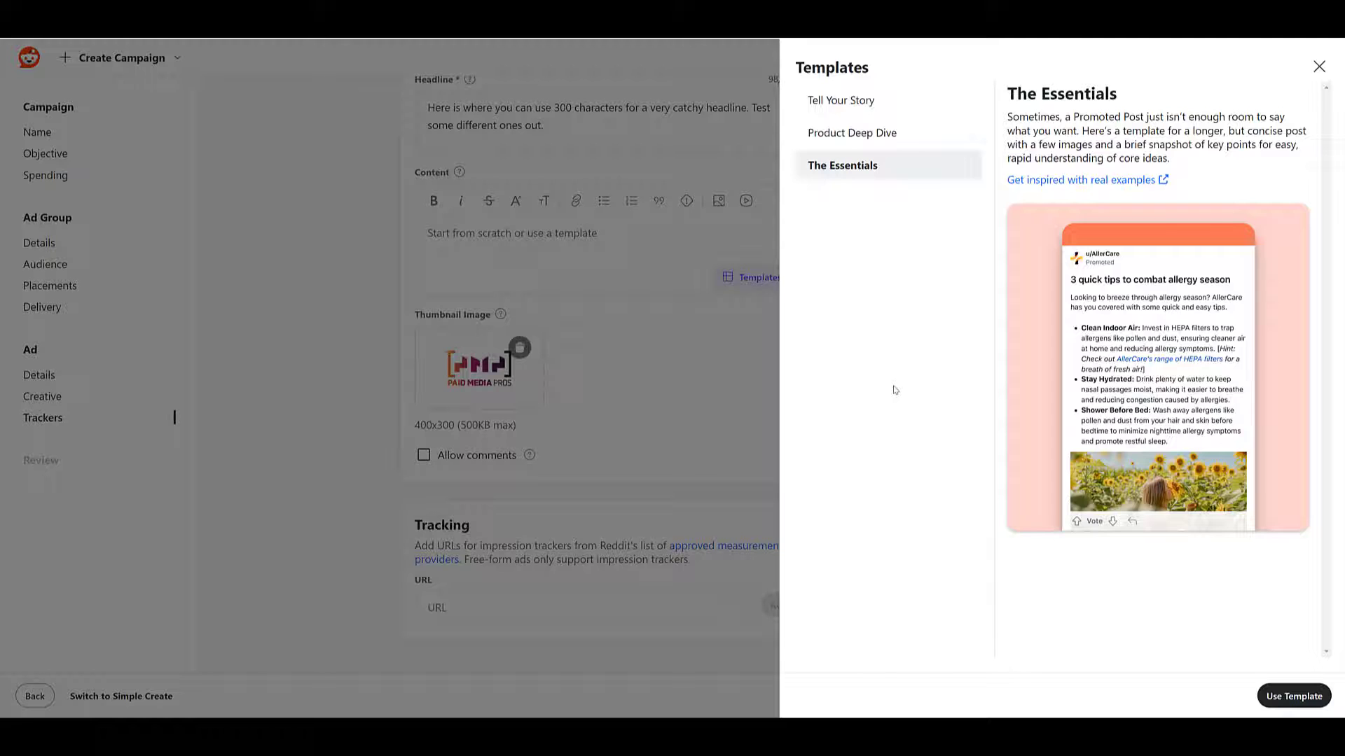
Apply The Essentials template to the Content and check it in Post preview mode.
{"action": "left_click", "coordinate": [1295, 696]}
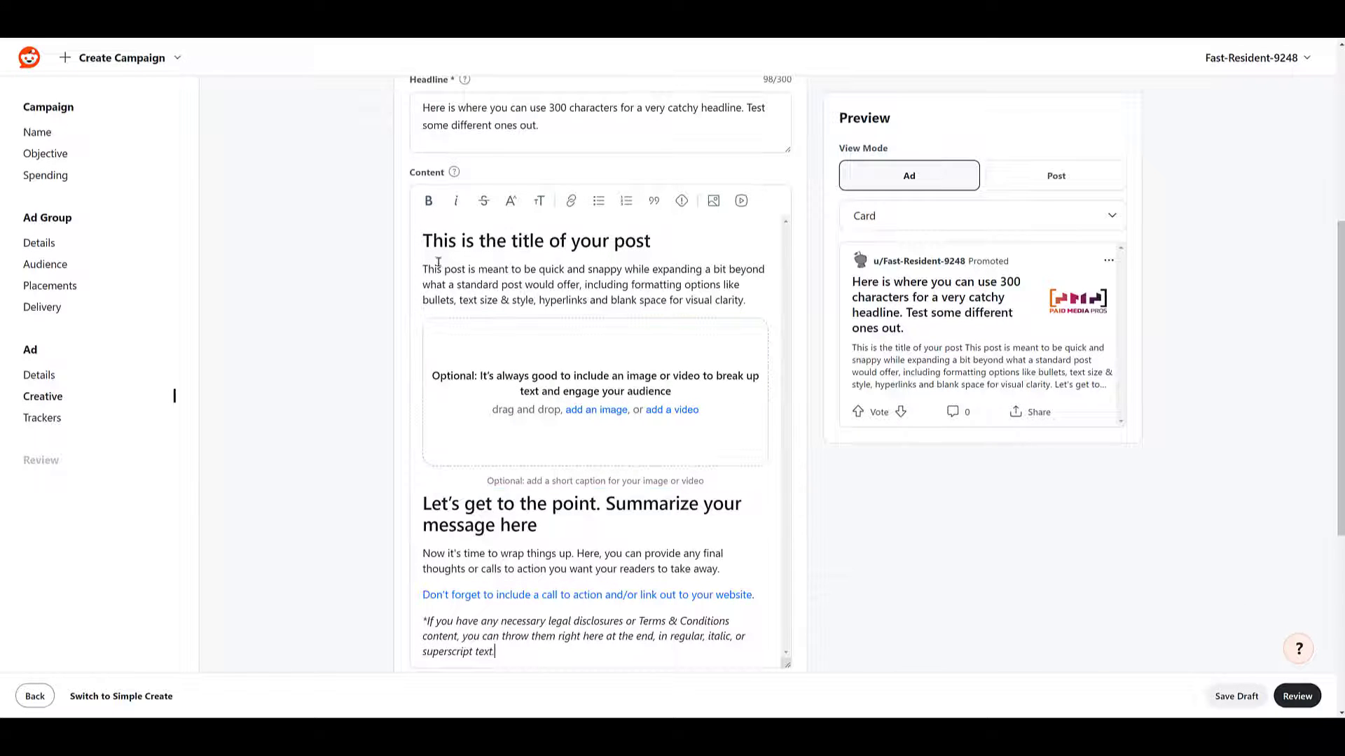
{"action": "left_click", "coordinate": [1046, 183]}
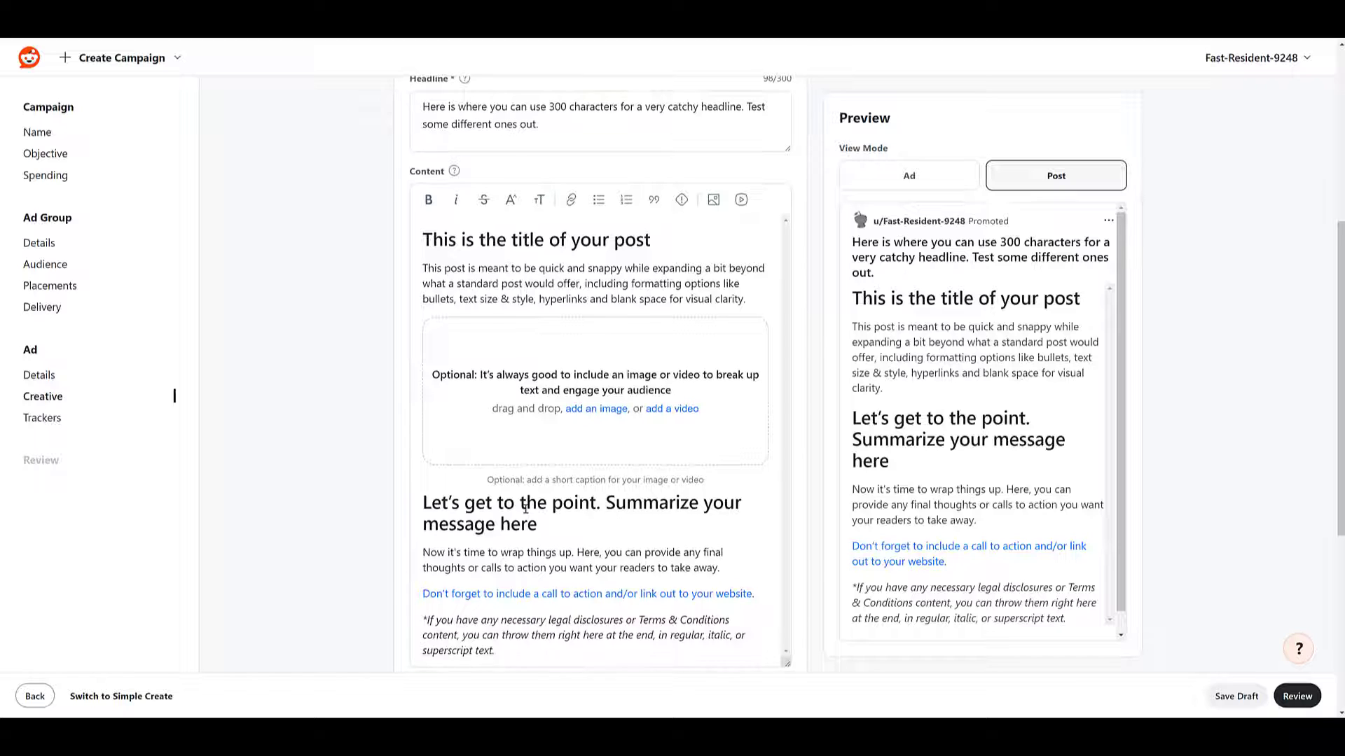
{"action": "scroll", "coordinate": [531, 549], "scroll_direction": "down", "scroll_amount": 2}
{"action": "scroll", "coordinate": [644, 482], "scroll_direction": "up", "scroll_amount": 3}
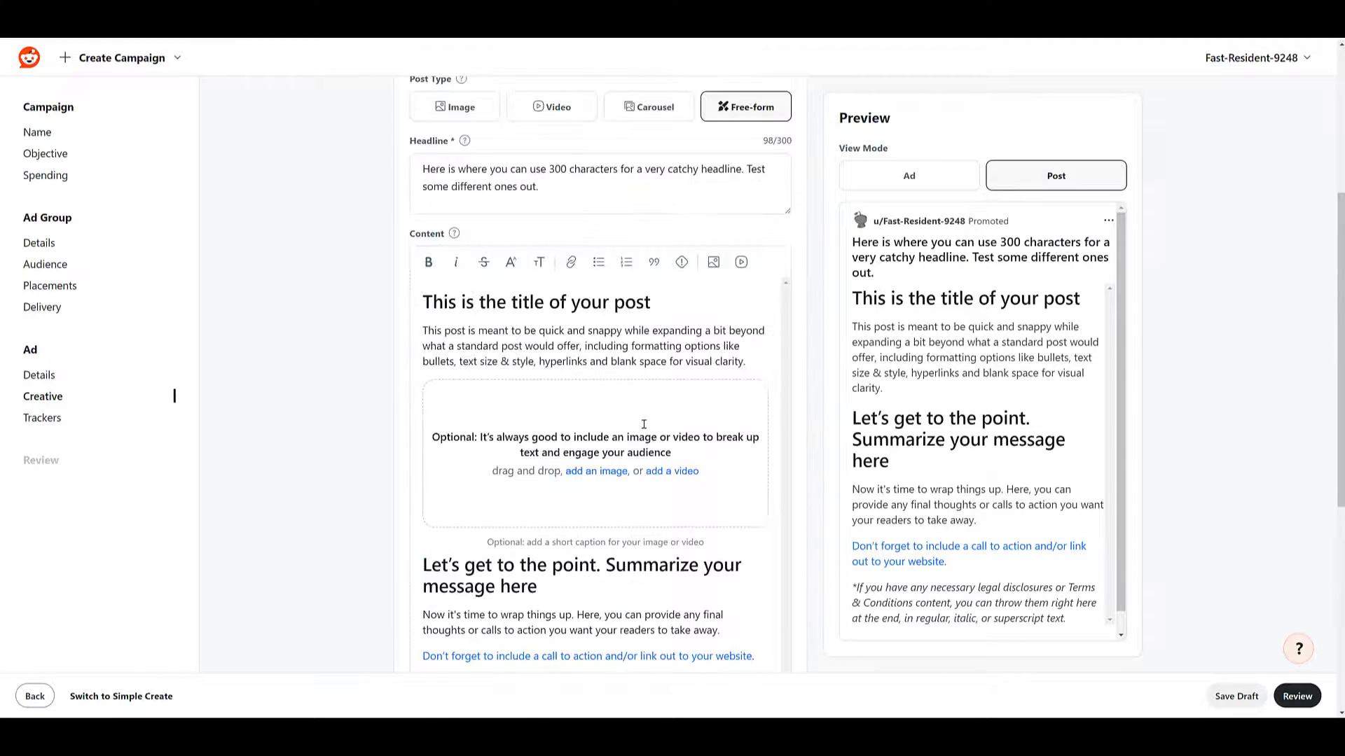
{"action": "scroll", "coordinate": [645, 482], "scroll_direction": "down", "scroll_amount": 3}
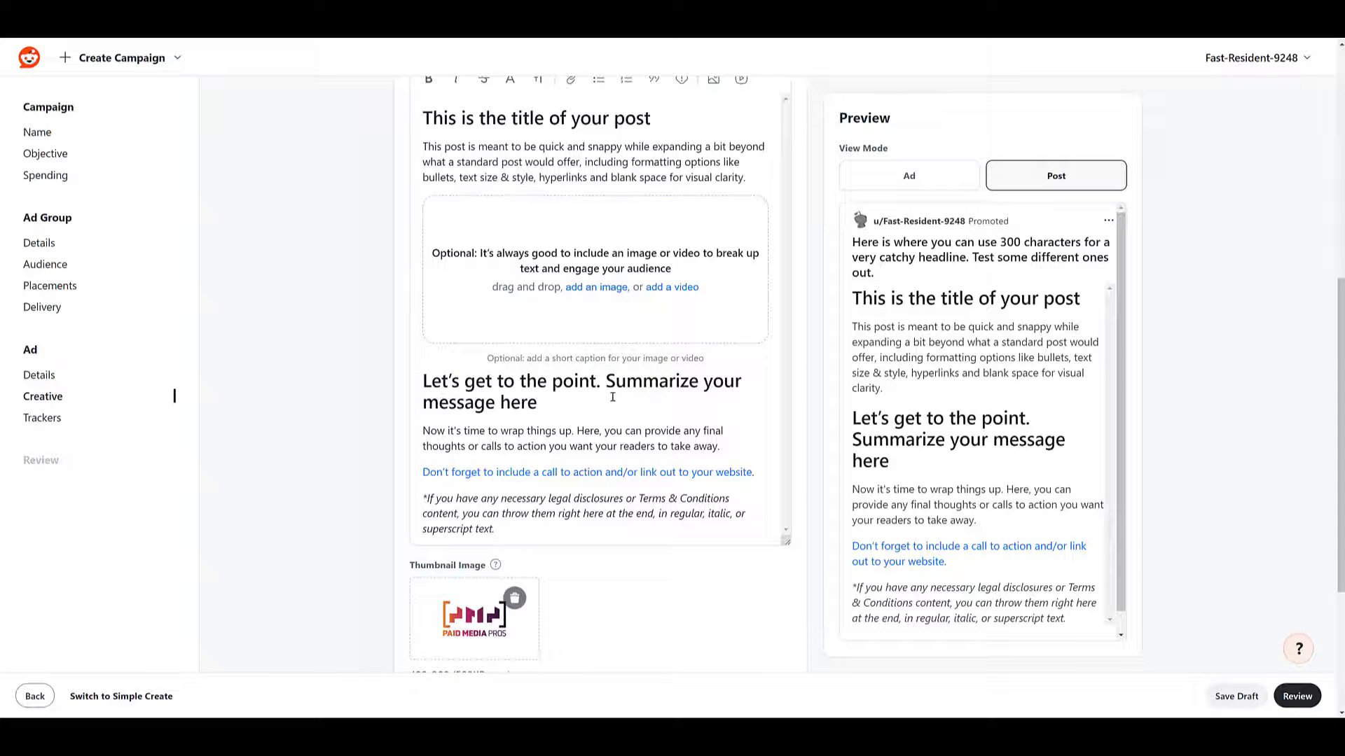
Clear the post body and load the Tell Your Story template, showing Sections 1–3 in the preview.
{"action": "left_click_drag", "start_coordinate": [494, 530], "coordinate": [412, 114]}
{"action": "key", "text": "BackSpace"}
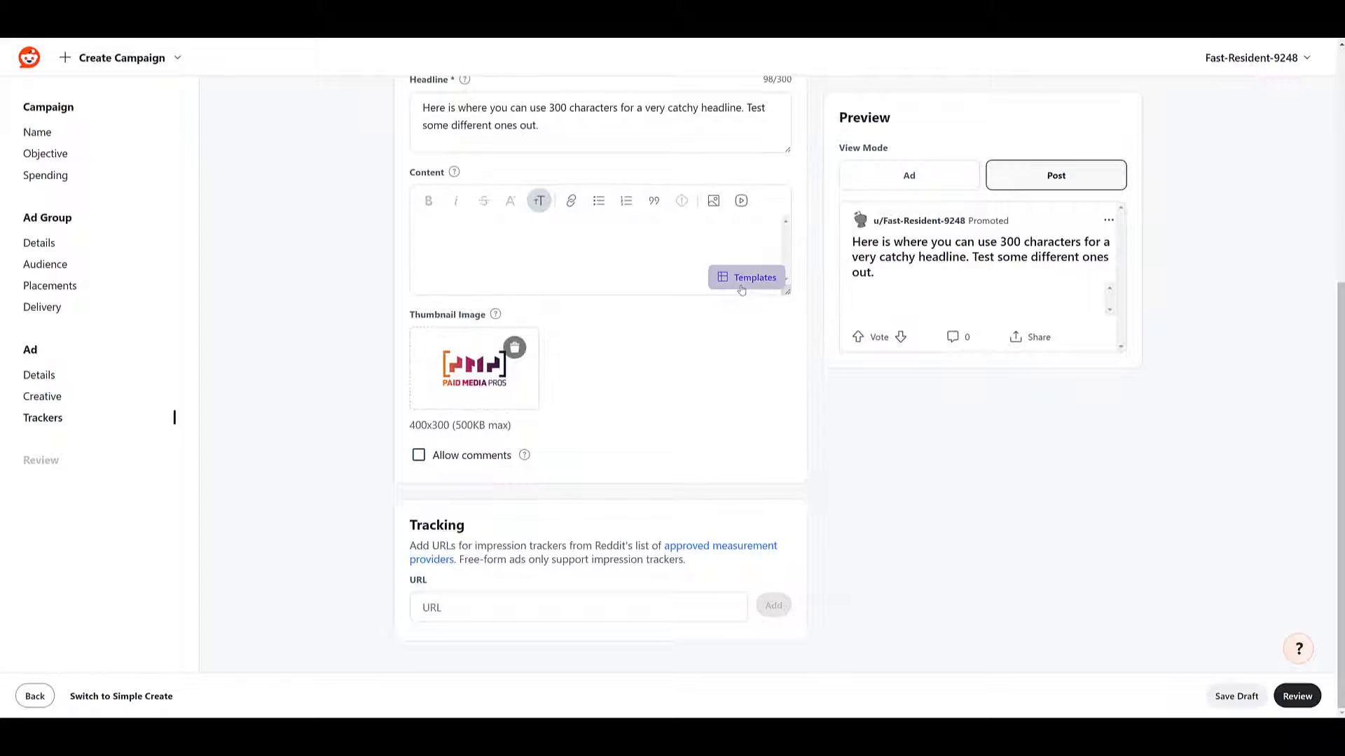
{"action": "left_click", "coordinate": [741, 288]}
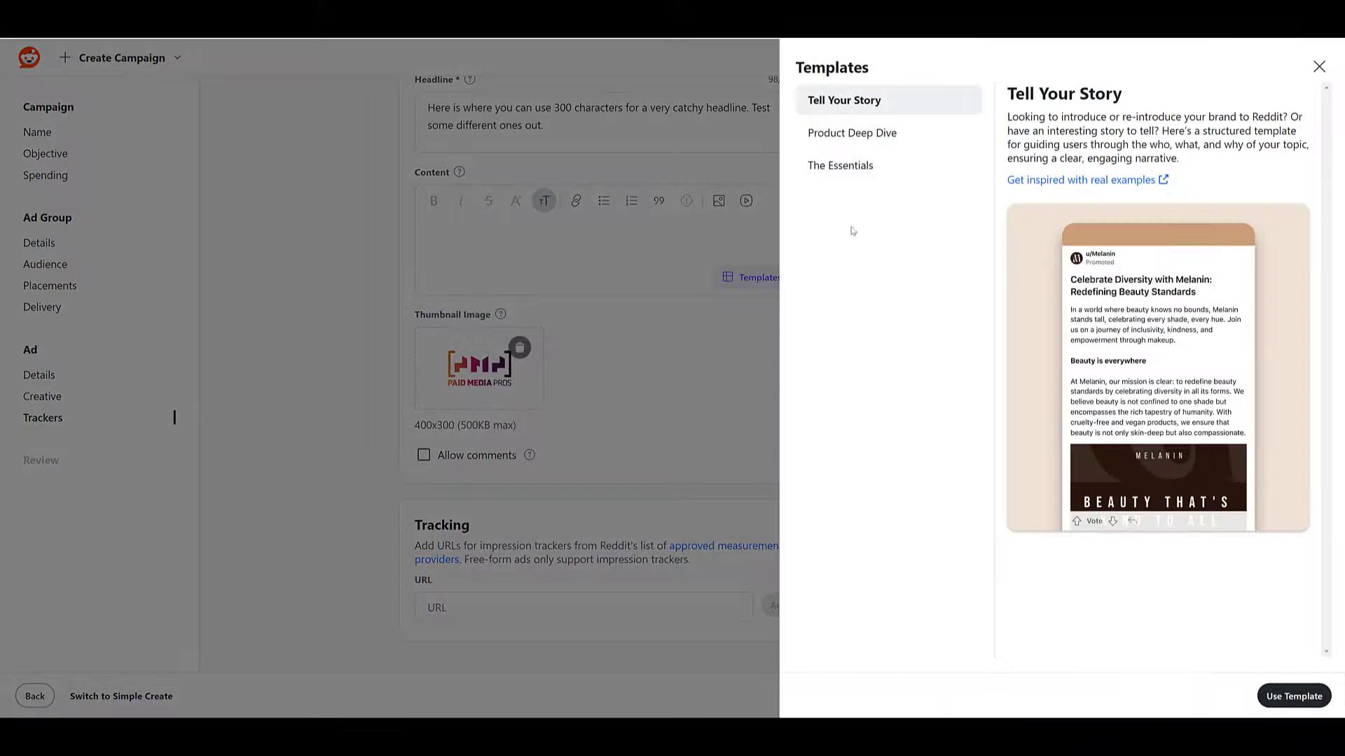
{"action": "left_click", "coordinate": [1294, 696]}
{"action": "left_click_drag", "start_coordinate": [1121, 237], "coordinate": [1139, 511]}
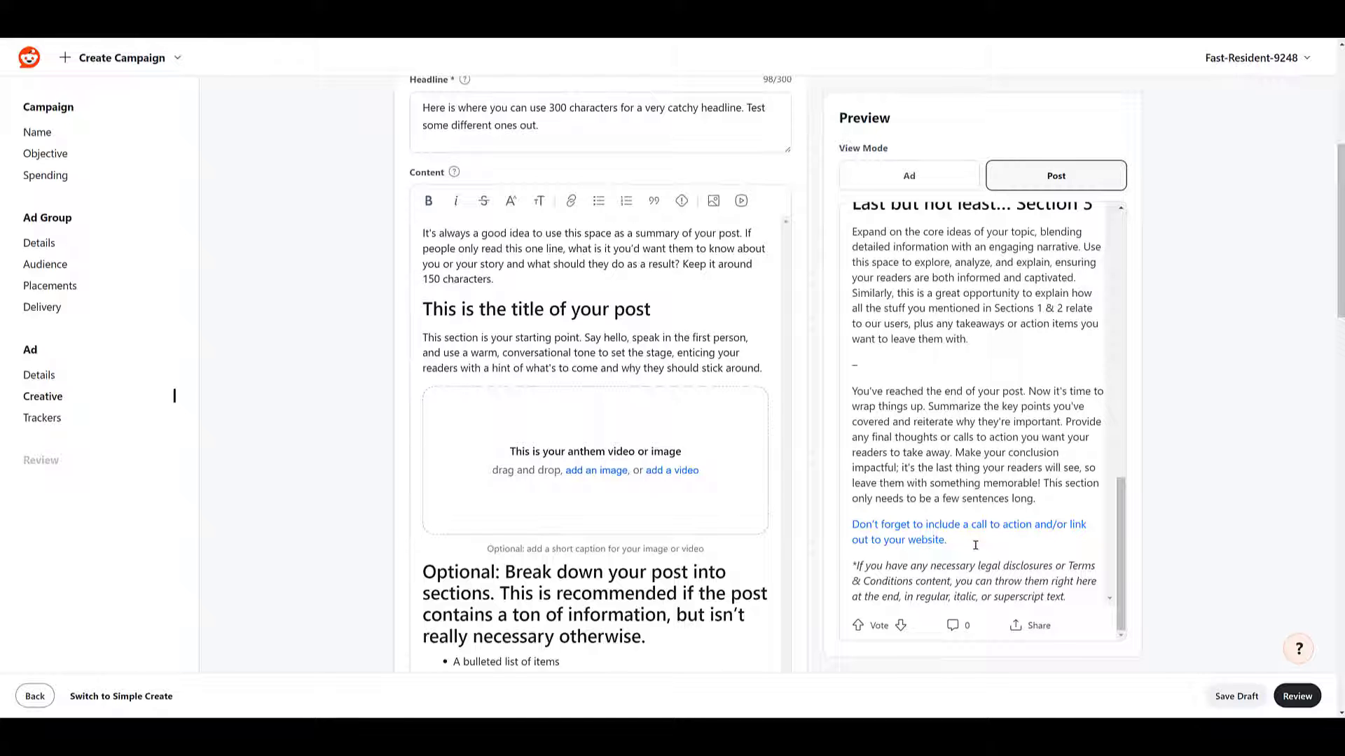
{"action": "scroll", "coordinate": [971, 527], "scroll_direction": "up", "scroll_amount": 10}
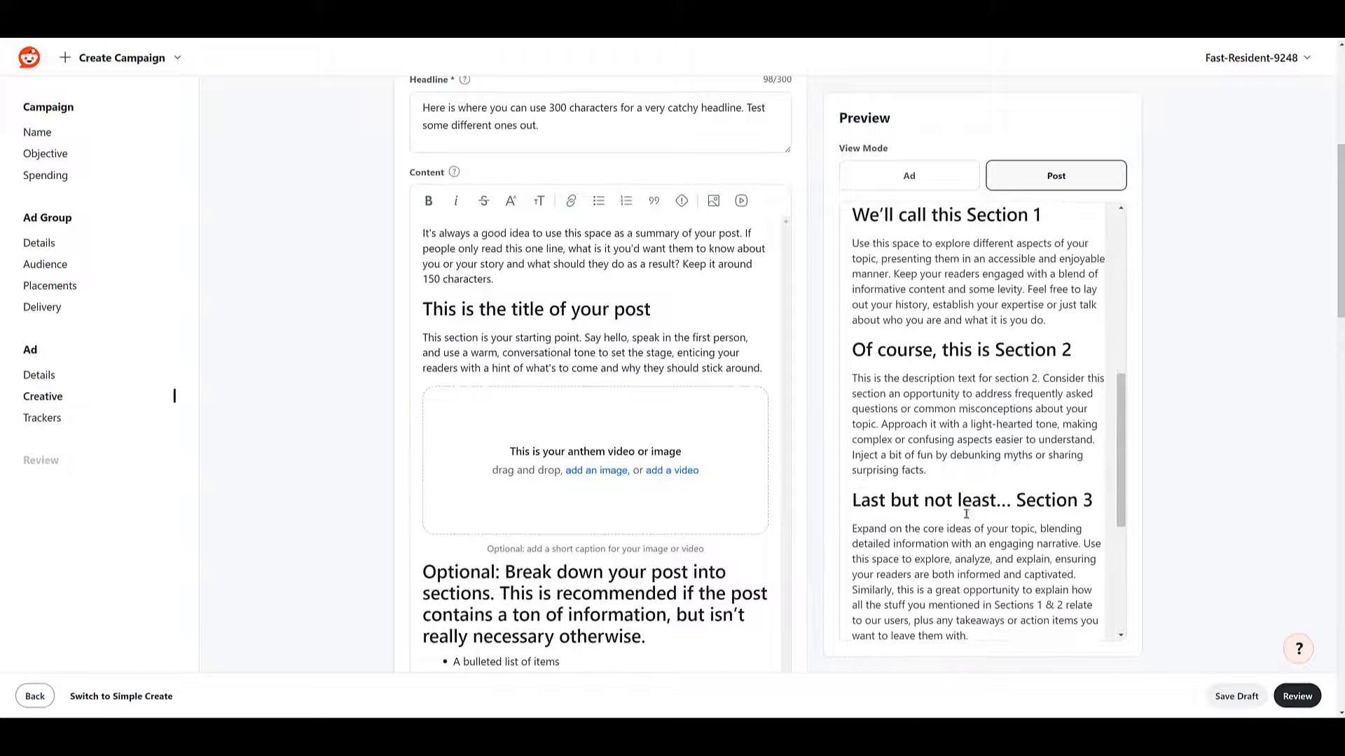
{"action": "scroll", "coordinate": [968, 514], "scroll_direction": "up", "scroll_amount": 3}
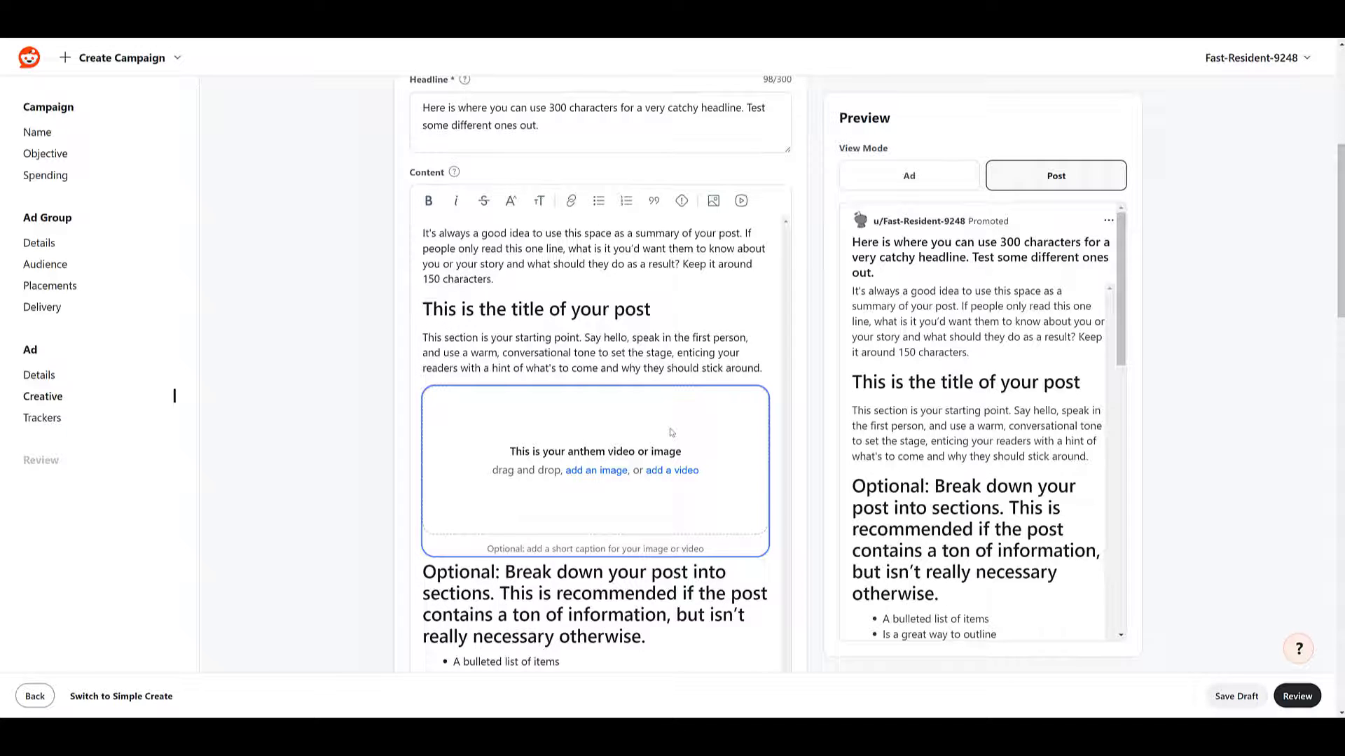
{"action": "scroll", "coordinate": [671, 433], "scroll_direction": "down", "scroll_amount": 3}
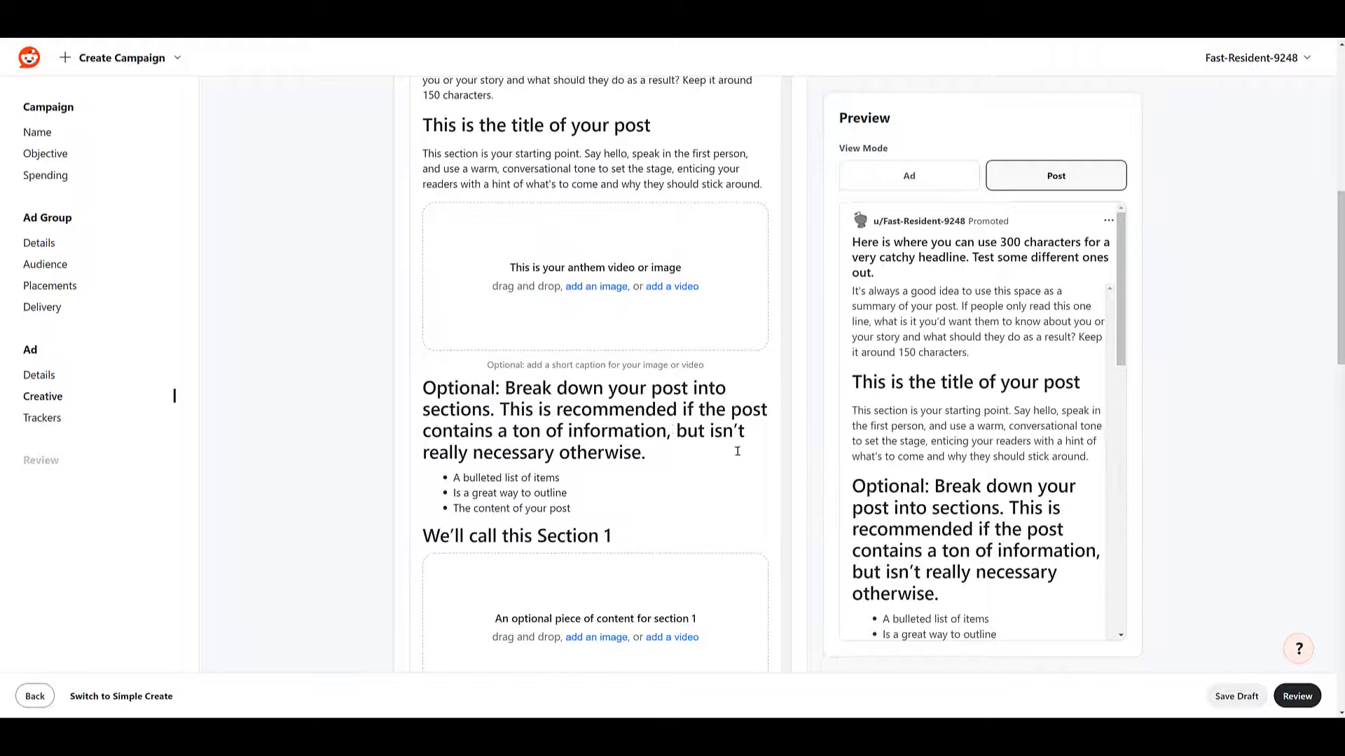
Check the Tracking impression URL field, then open the Review summary: $50.00 daily budget, $1.00 cost-cap bid, Feed placement.
{"action": "scroll", "coordinate": [738, 449], "scroll_direction": "down", "scroll_amount": 4}
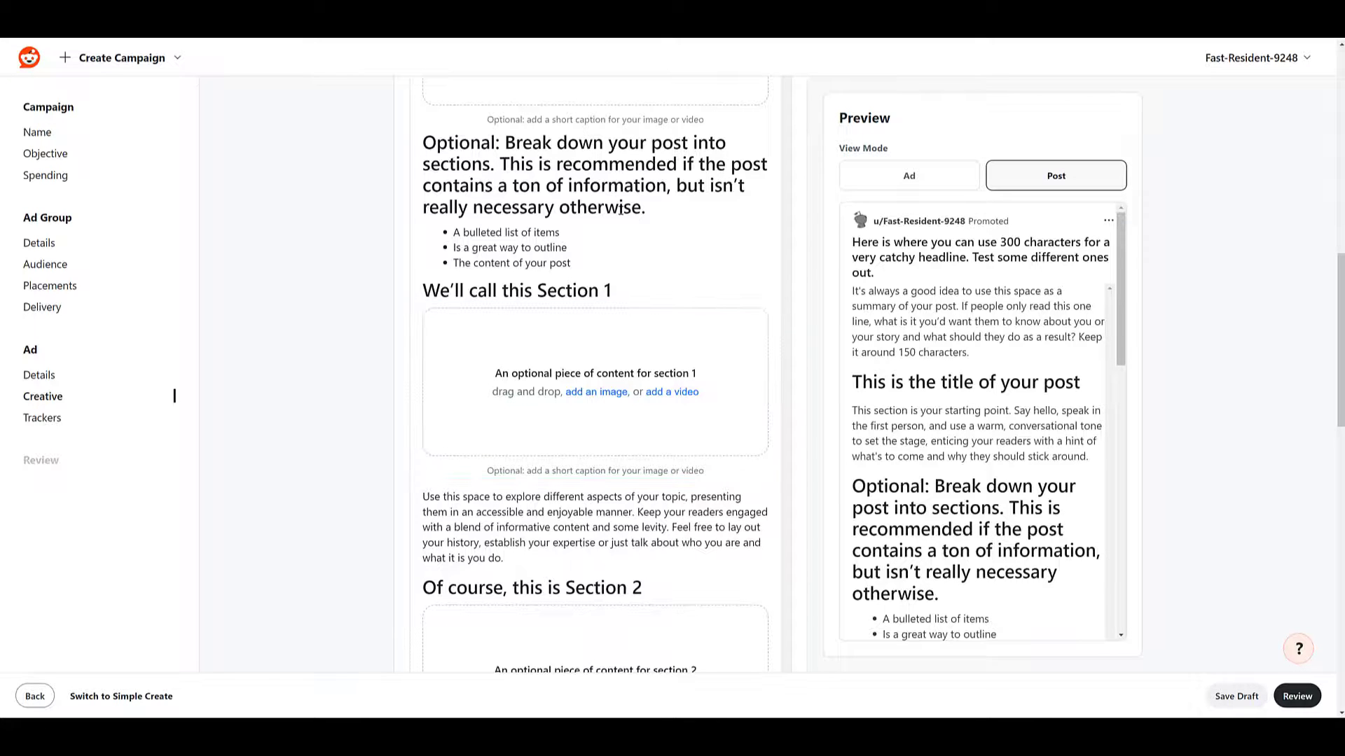
{"action": "scroll", "coordinate": [620, 210], "scroll_direction": "down", "scroll_amount": 4}
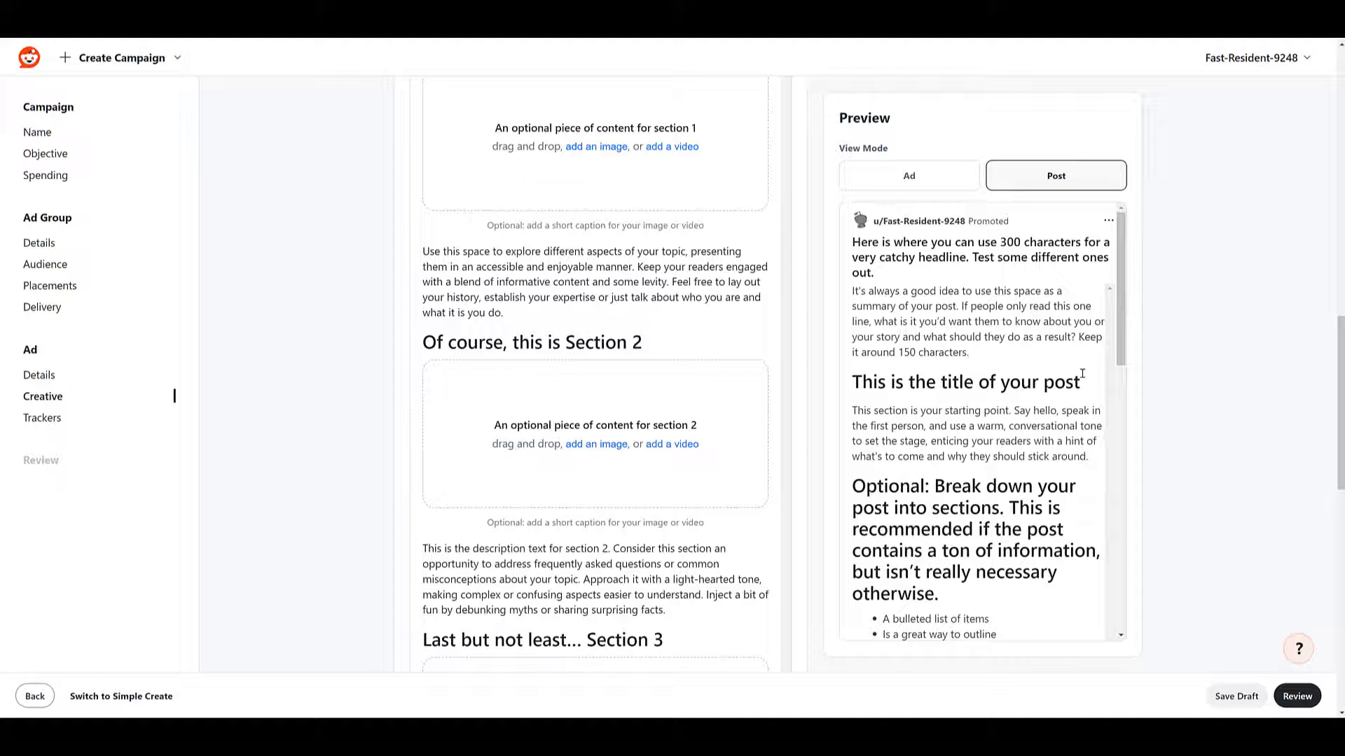
{"action": "scroll", "coordinate": [1082, 373], "scroll_direction": "down", "scroll_amount": 5}
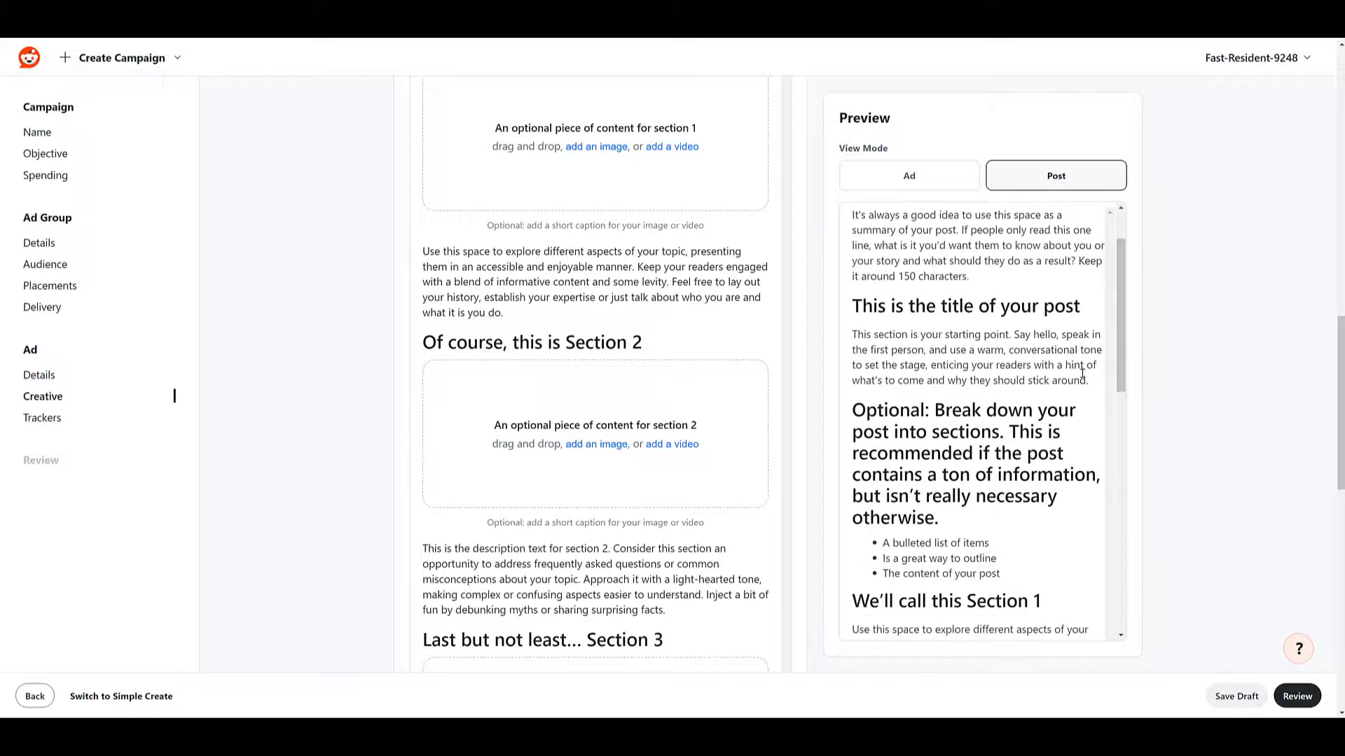
{"action": "scroll", "coordinate": [1082, 374], "scroll_direction": "down", "scroll_amount": 1}
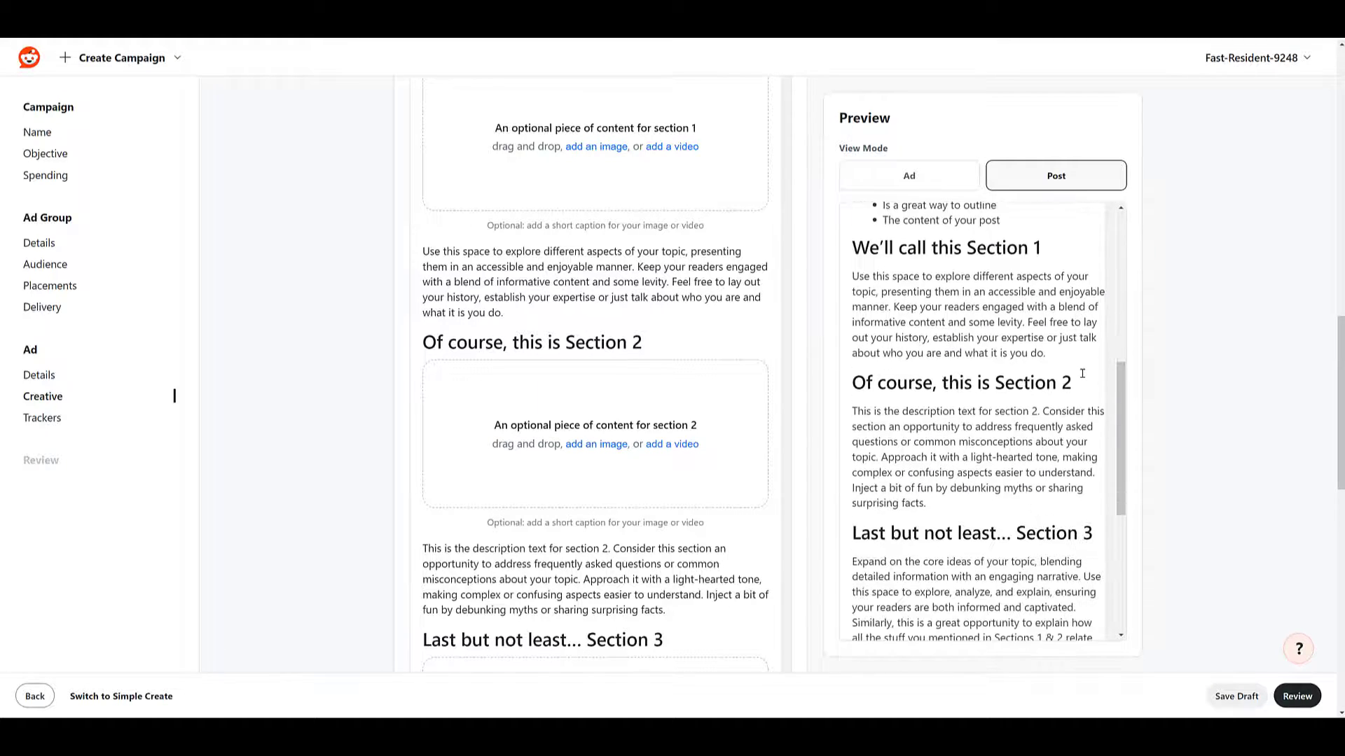
{"action": "scroll", "coordinate": [1082, 373], "scroll_direction": "up", "scroll_amount": 5}
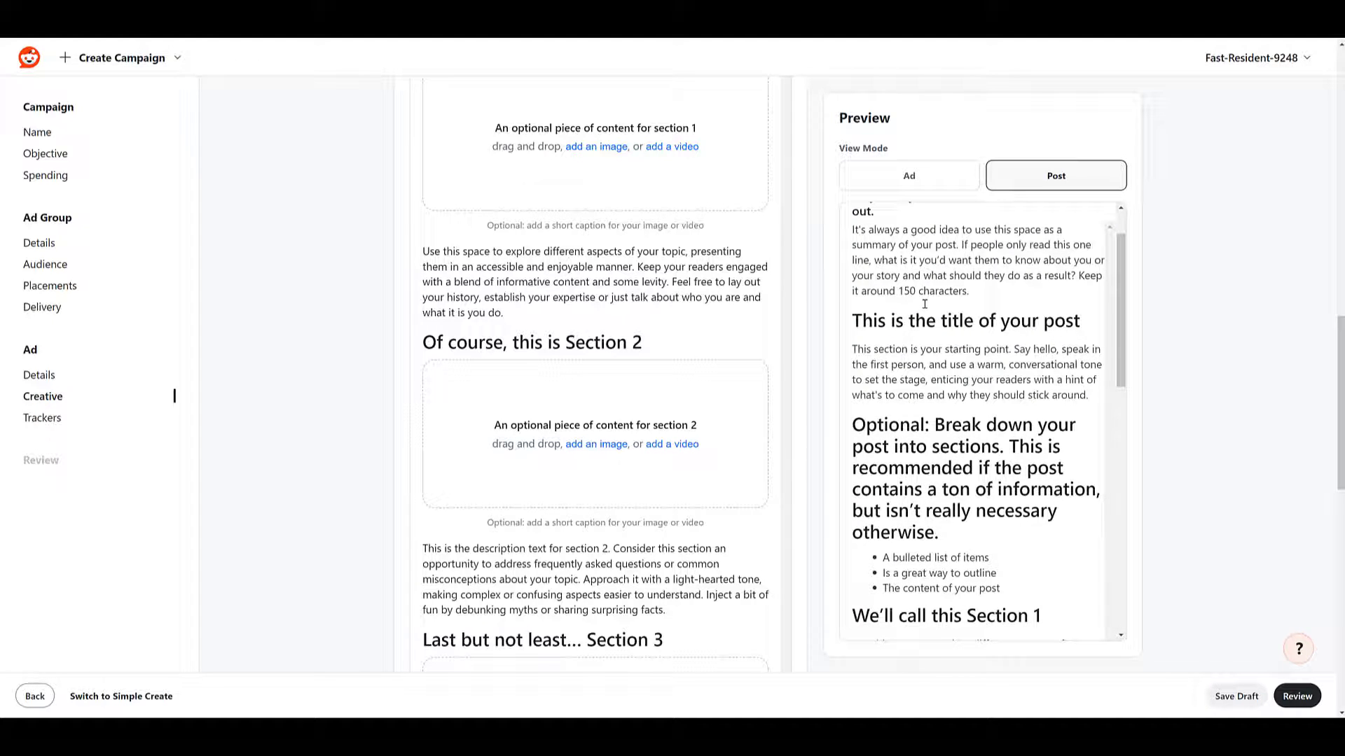
{"action": "scroll", "coordinate": [564, 280], "scroll_direction": "up", "scroll_amount": 8}
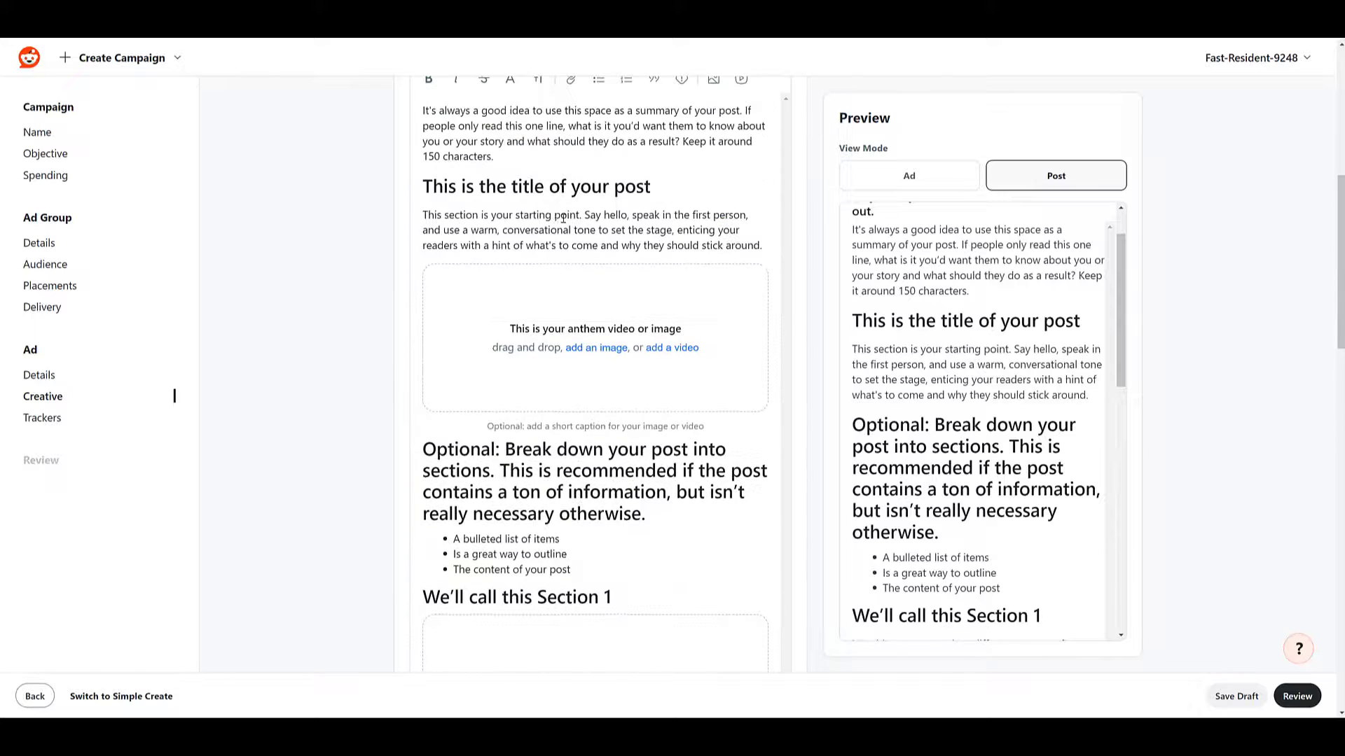
{"action": "scroll", "coordinate": [425, 333], "scroll_direction": "down", "scroll_amount": 15}
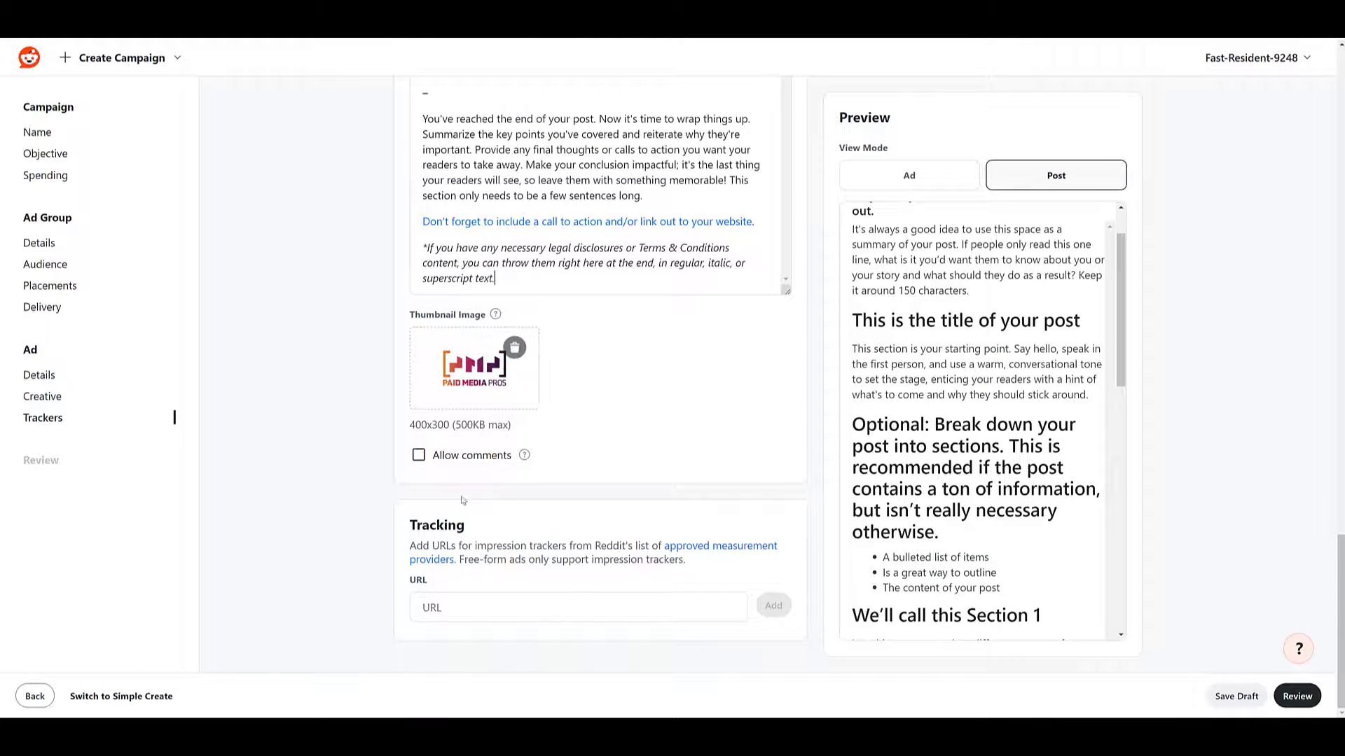
{"action": "left_click", "coordinate": [511, 607]}
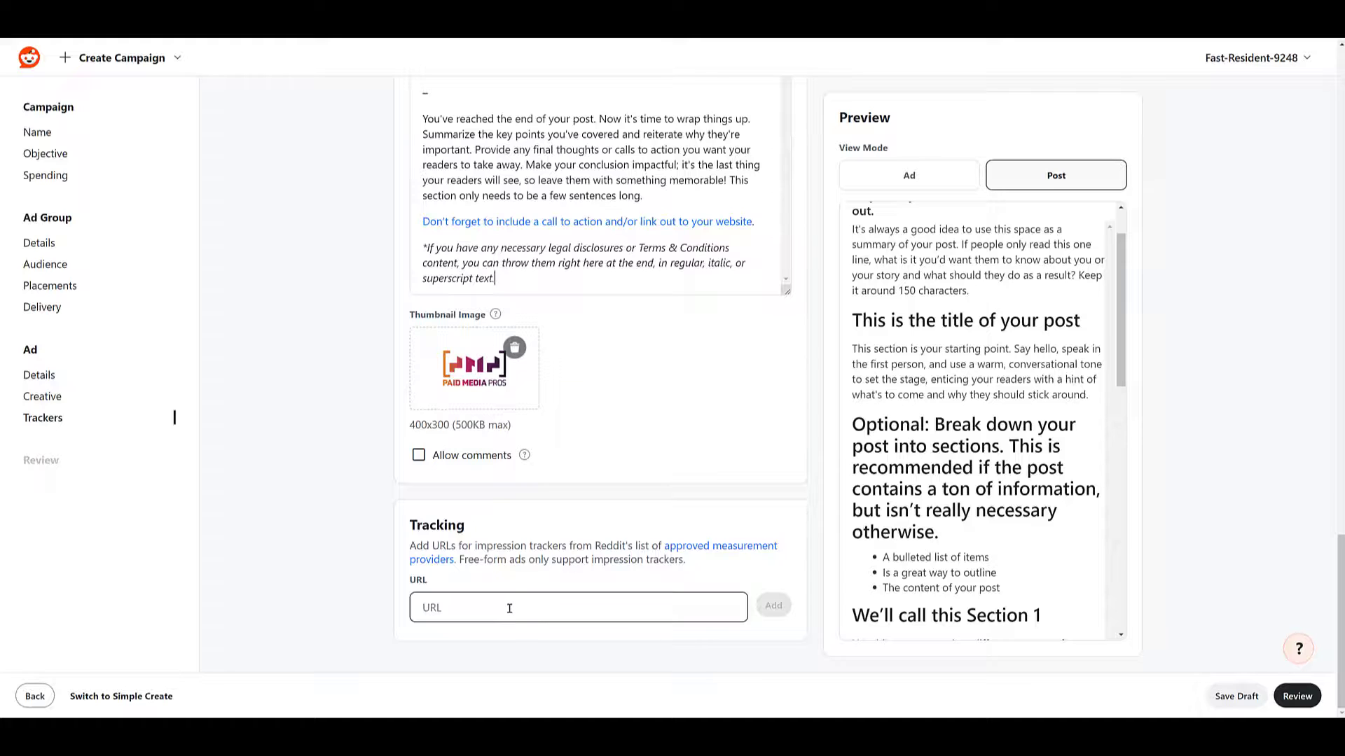
{"action": "left_click", "coordinate": [1296, 697]}
{"action": "scroll", "coordinate": [1194, 524], "scroll_direction": "down", "scroll_amount": 5}
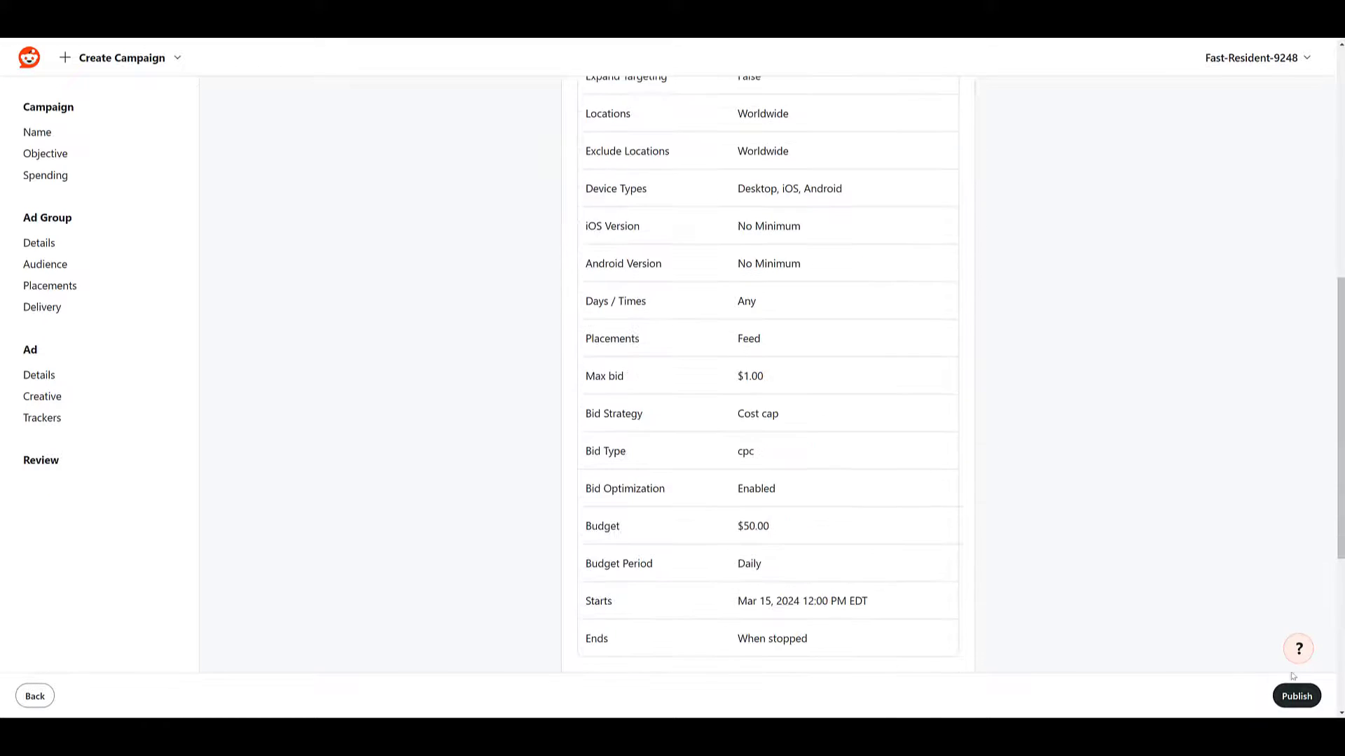
Publish the campaign, then select the pending Free-Form ad under Free-Form Demo's Ads and open its actions menu.
{"action": "left_click", "coordinate": [1294, 694]}
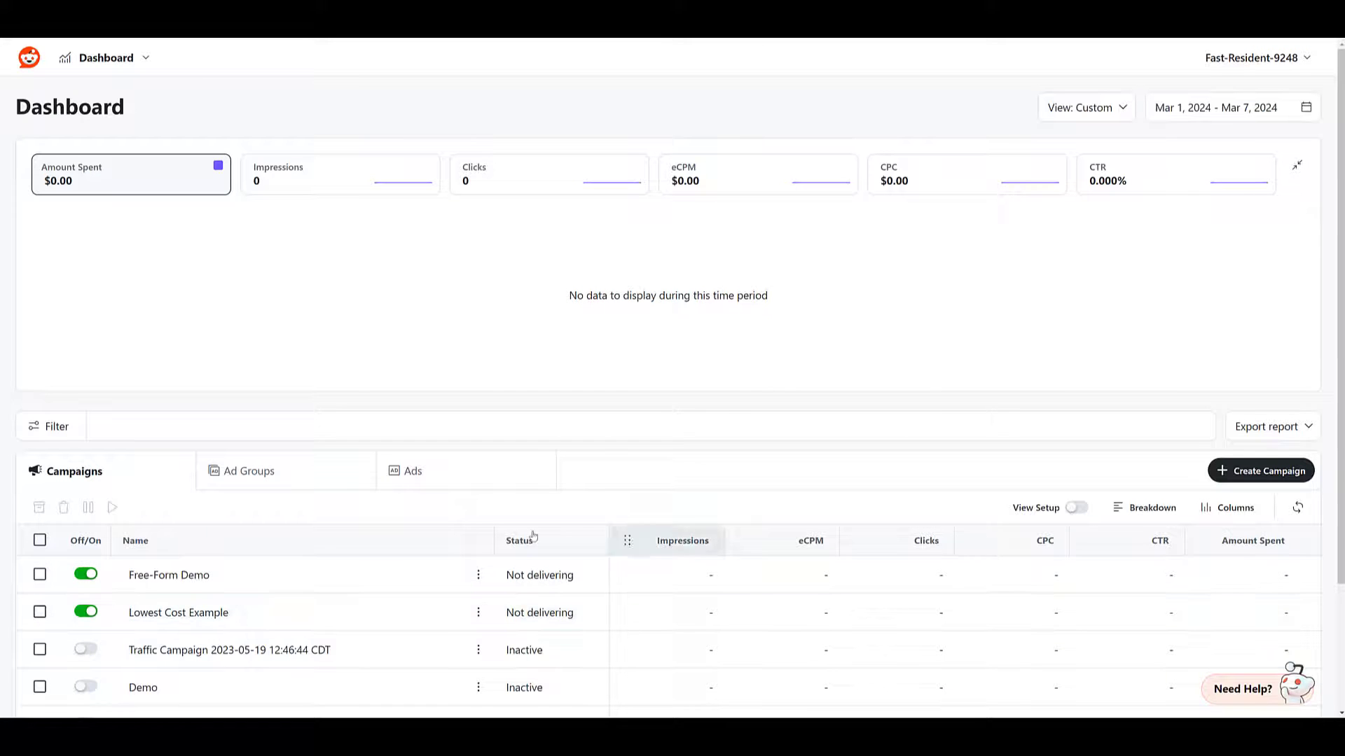
{"action": "left_click", "coordinate": [172, 577]}
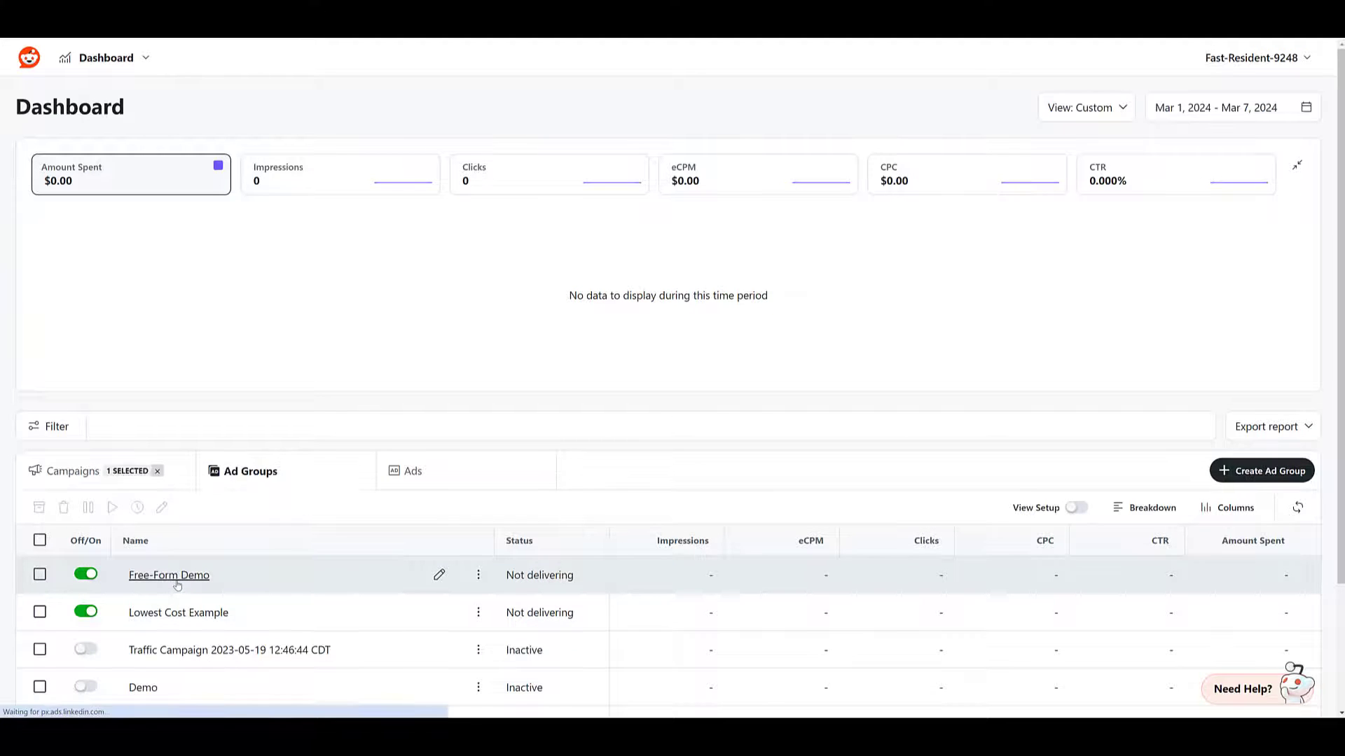
{"action": "left_click", "coordinate": [444, 477]}
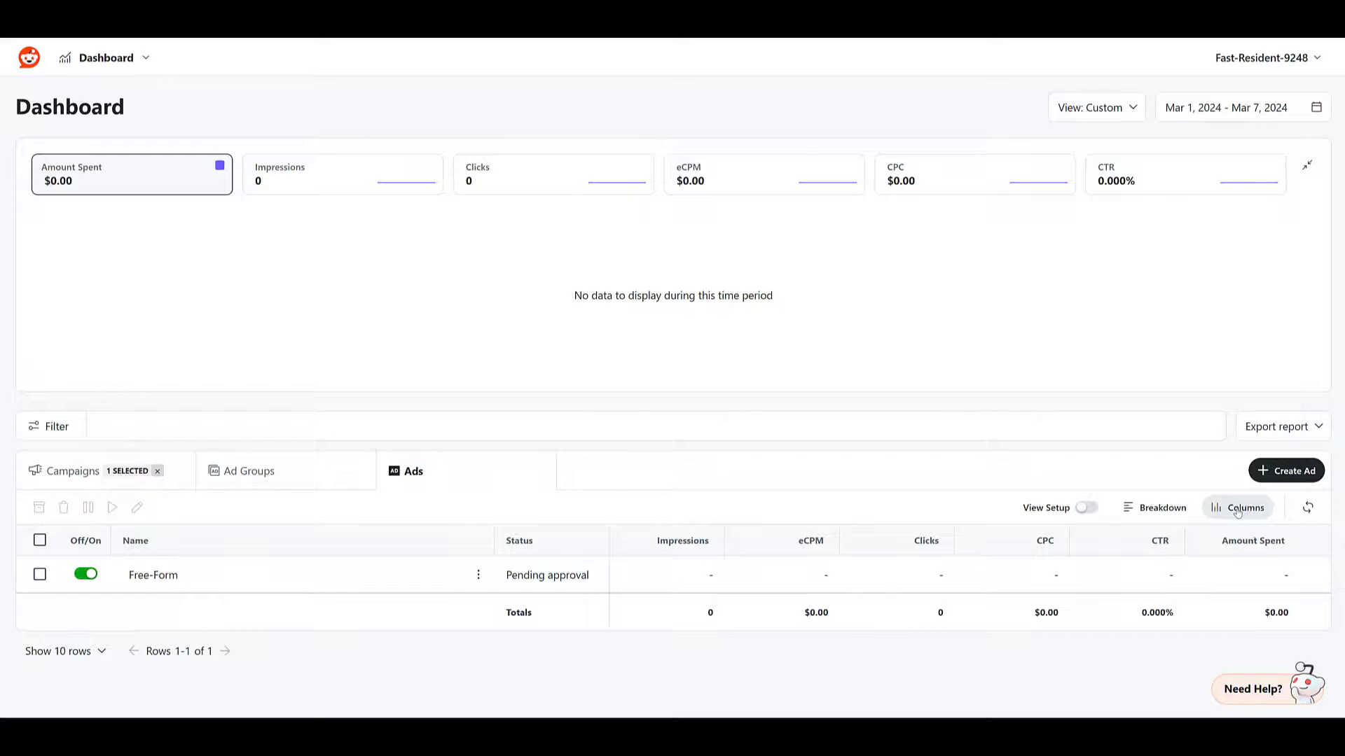
{"action": "left_click", "coordinate": [39, 575]}
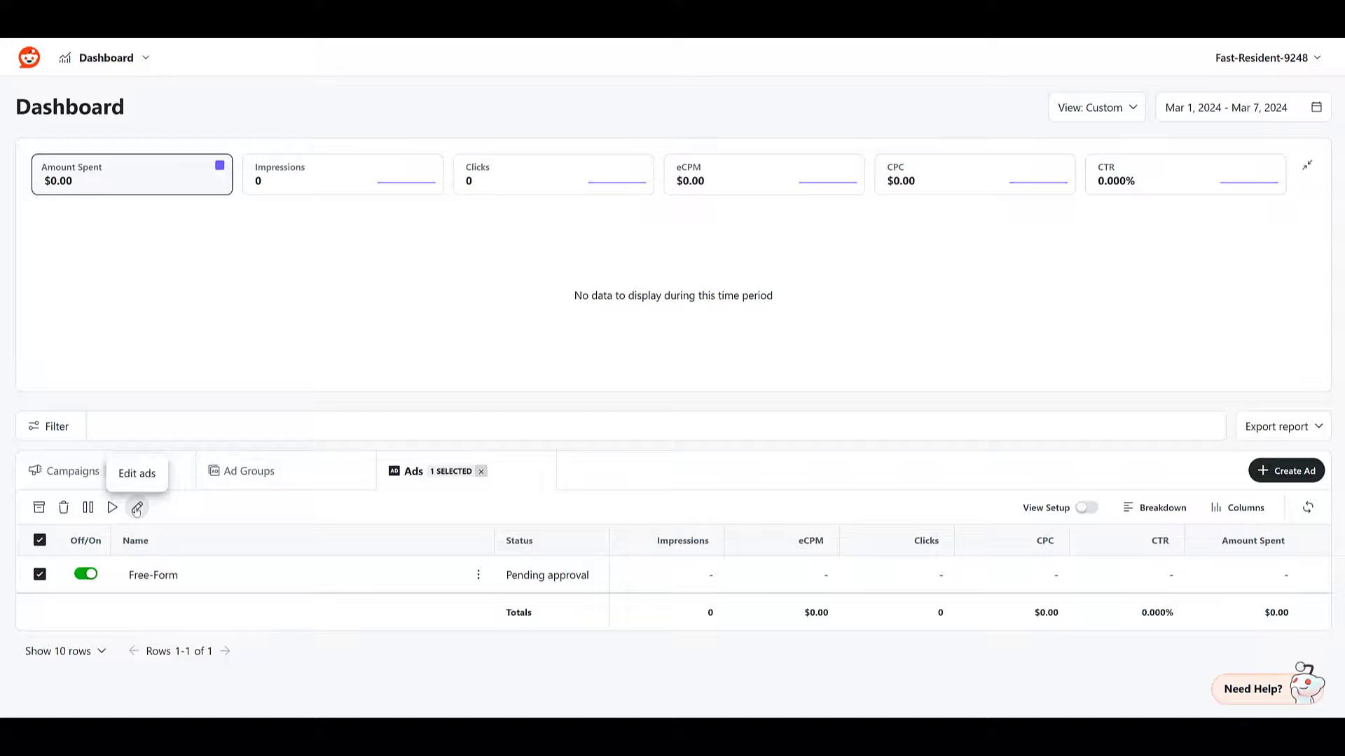
{"action": "left_click", "coordinate": [479, 575]}
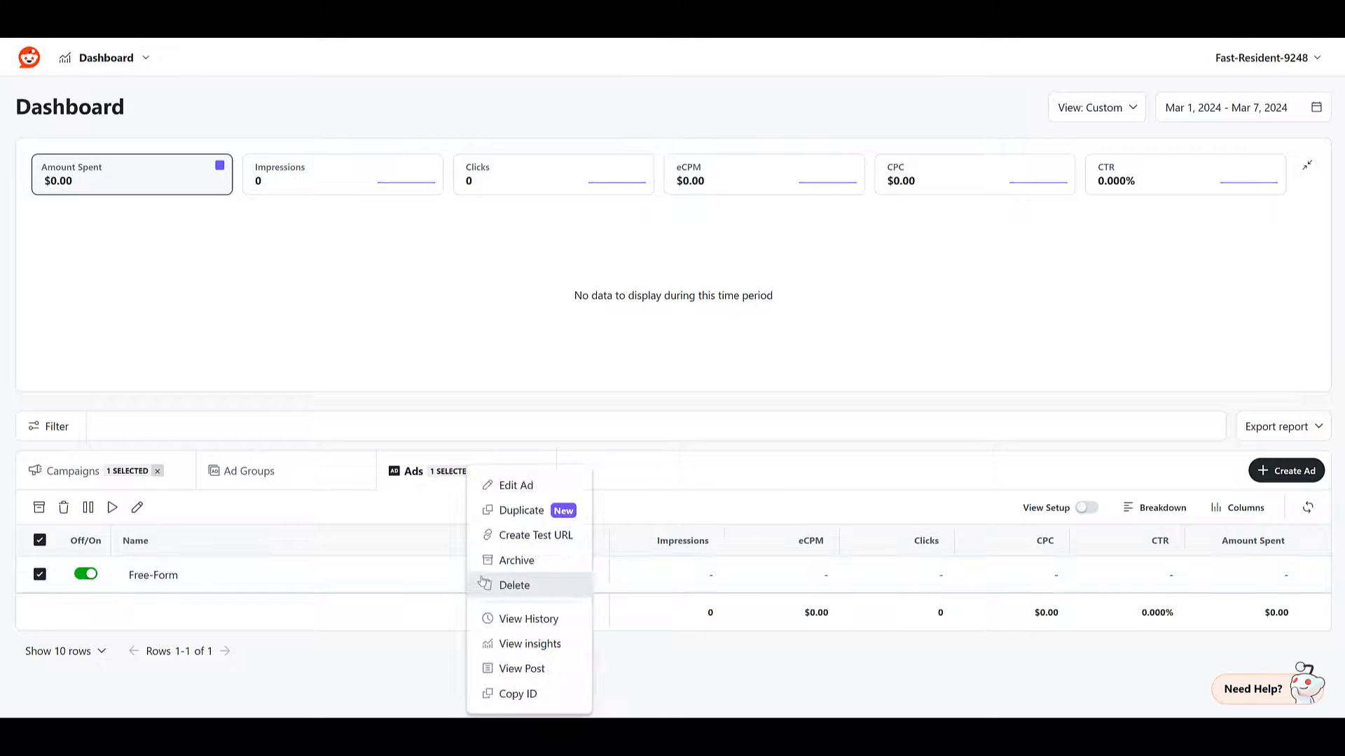
Start a duplicate of the Free-Form ad, browse then close the Post Library, and remove the copy's post.
{"action": "left_click", "coordinate": [526, 511]}
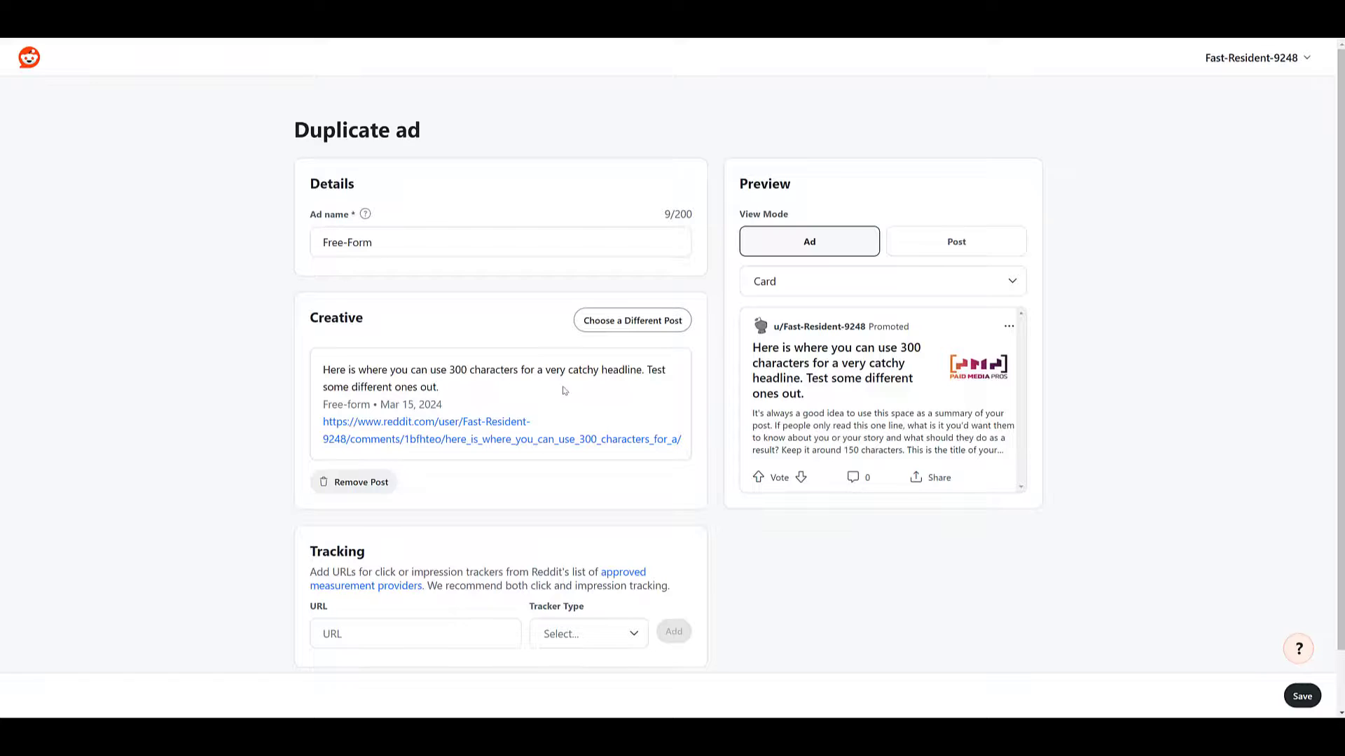
{"action": "left_click", "coordinate": [627, 330]}
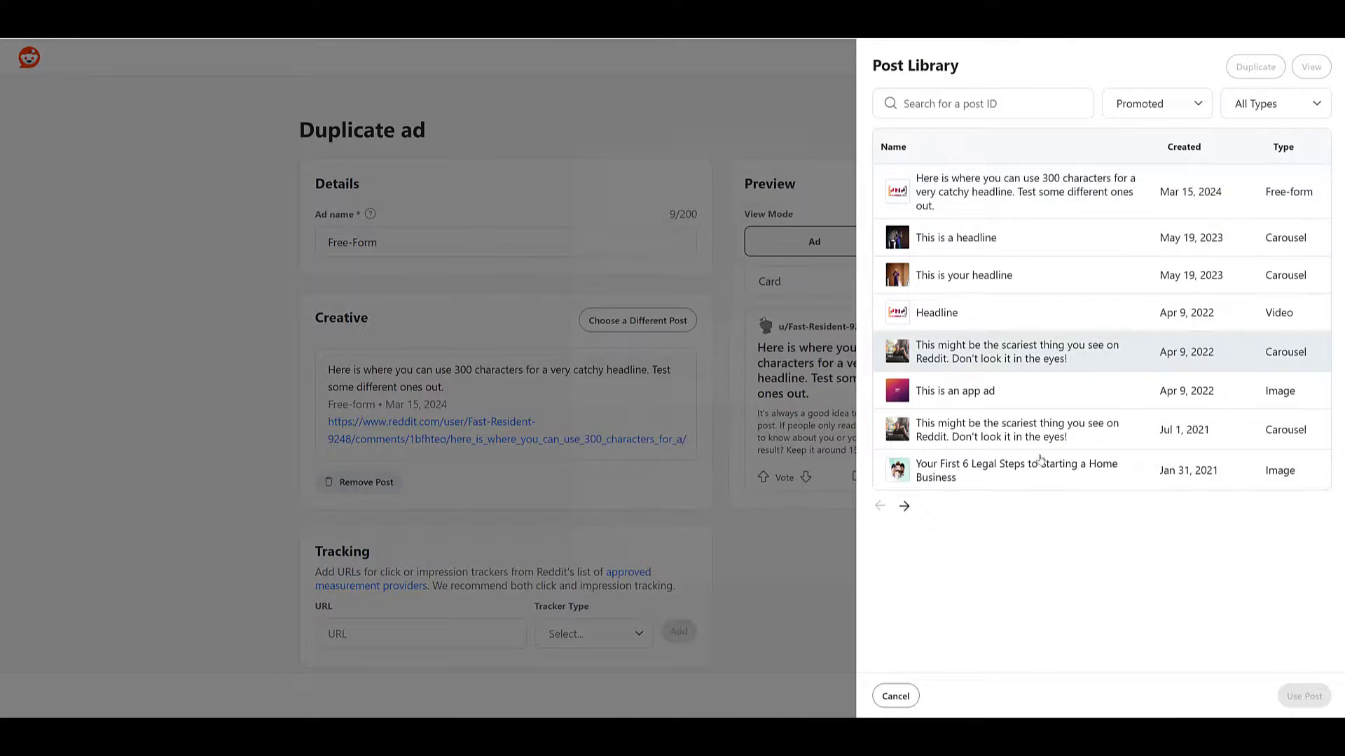
{"action": "mouse_move", "coordinate": [928, 195]}
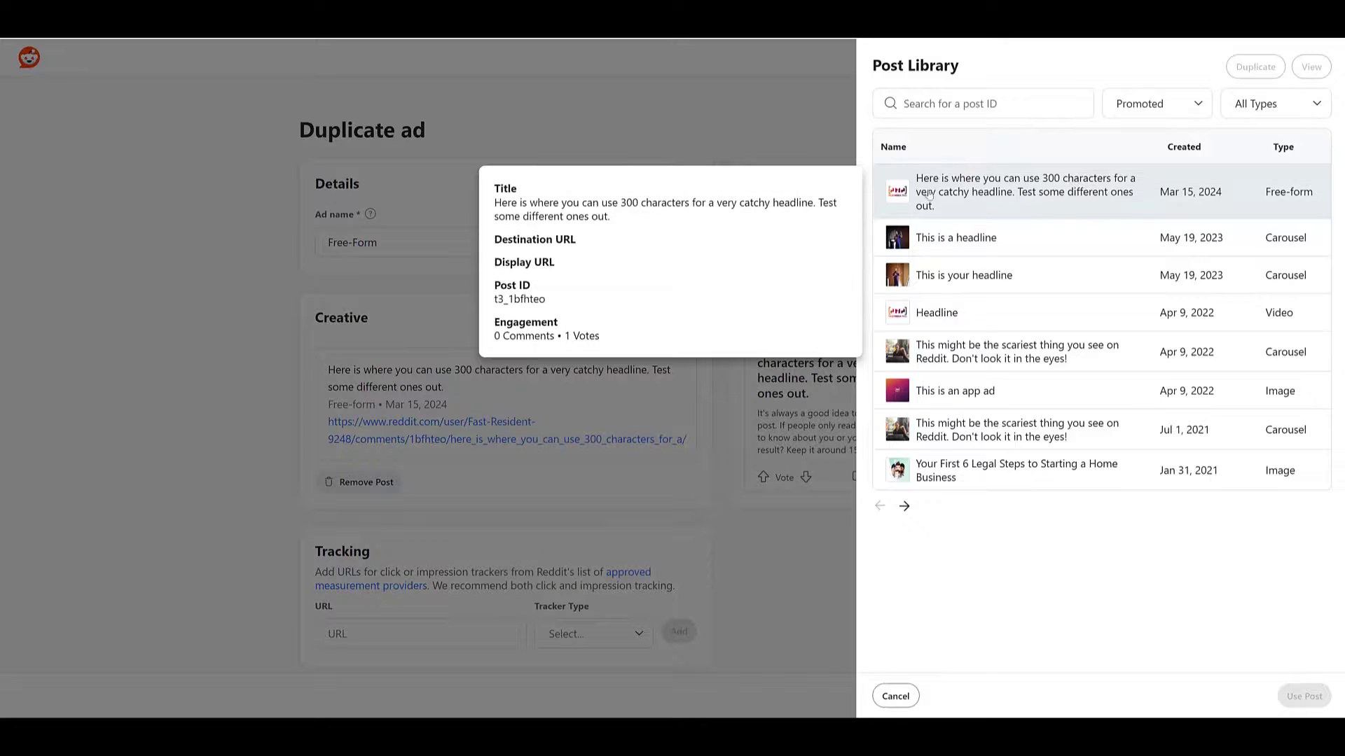
{"action": "left_click", "coordinate": [210, 339]}
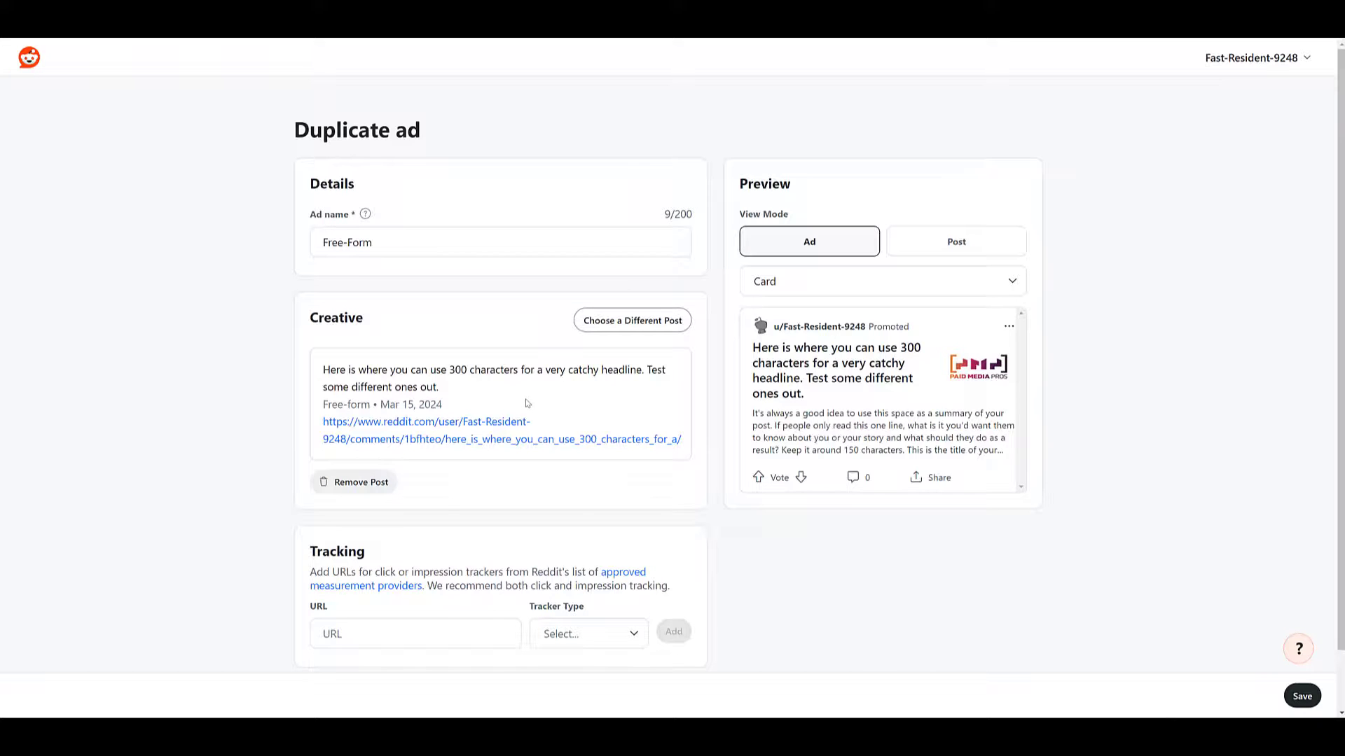
{"action": "left_click", "coordinate": [366, 492]}
{"action": "scroll", "coordinate": [198, 416], "scroll_direction": "down", "scroll_amount": 3}
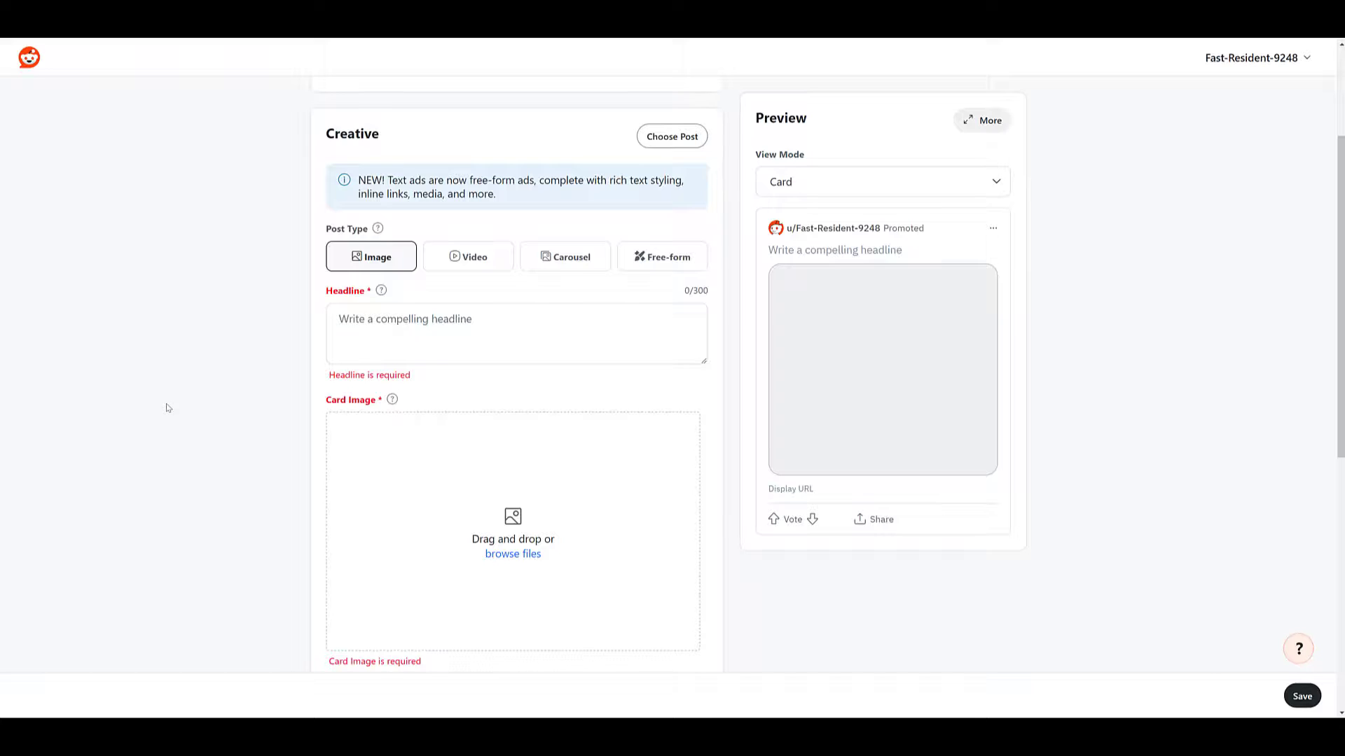
{"action": "scroll", "coordinate": [167, 408], "scroll_direction": "up", "scroll_amount": 1}
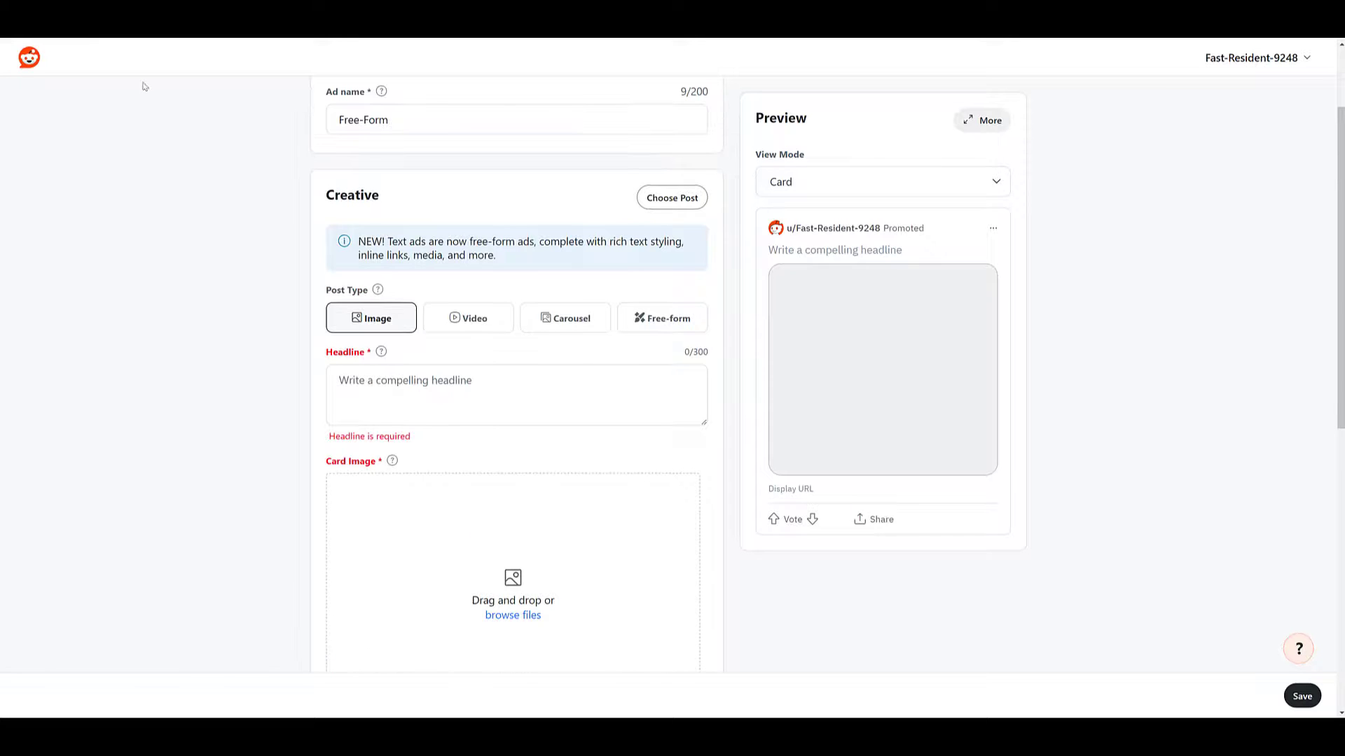
{"action": "left_click", "coordinate": [28, 57]}
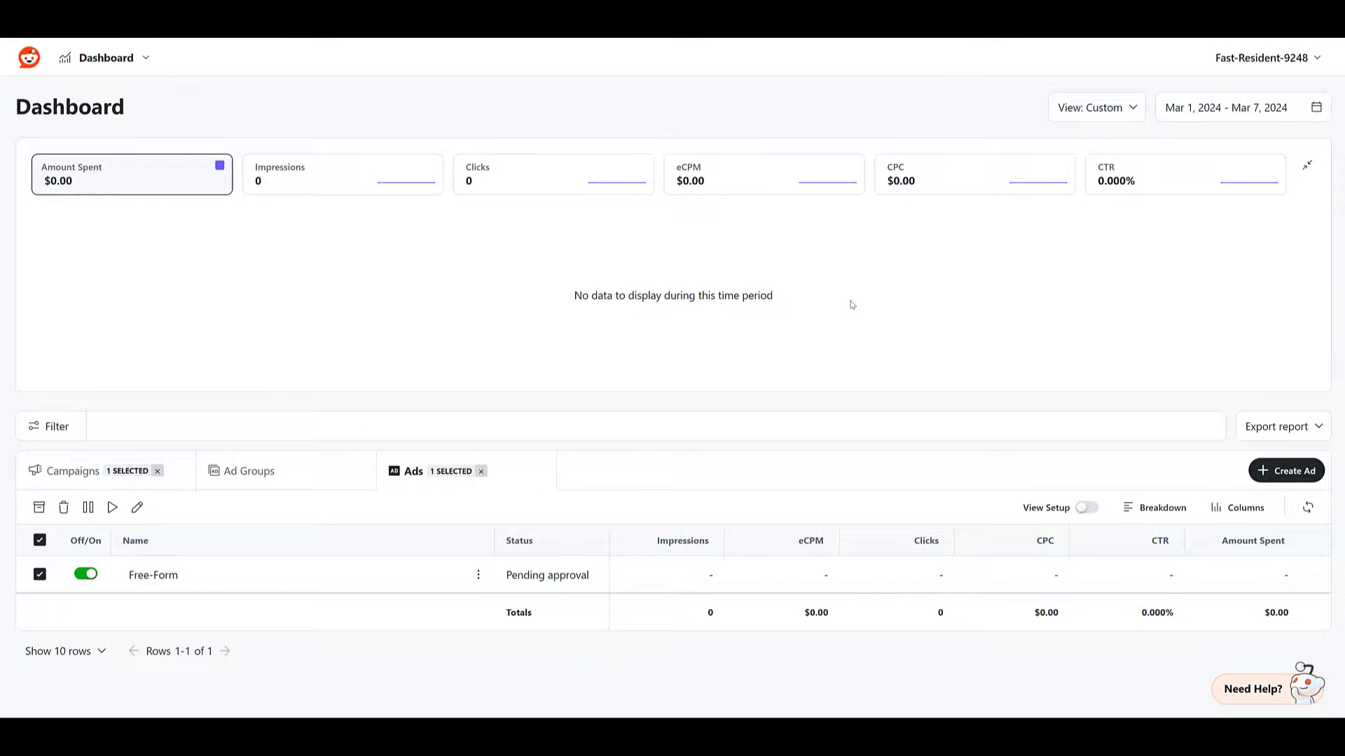